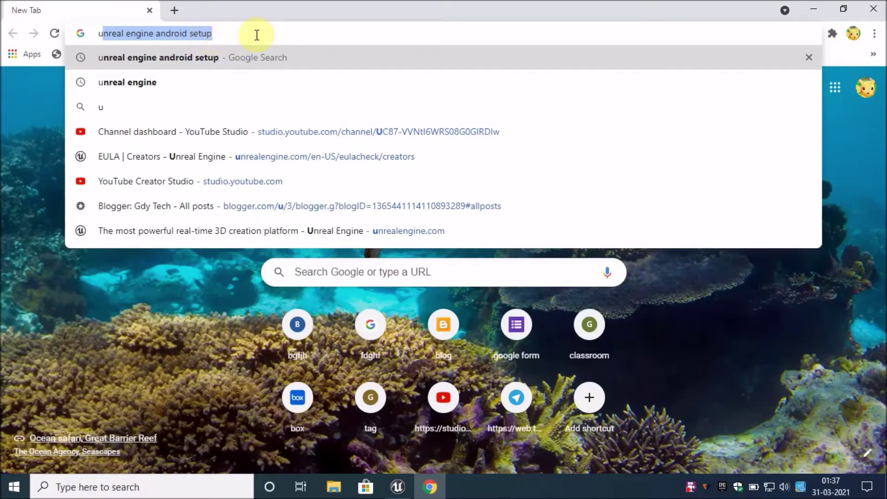
Search Google for 'unreal engine android setup' and open the Unreal Android SDK/NDK docs page
key(Return)
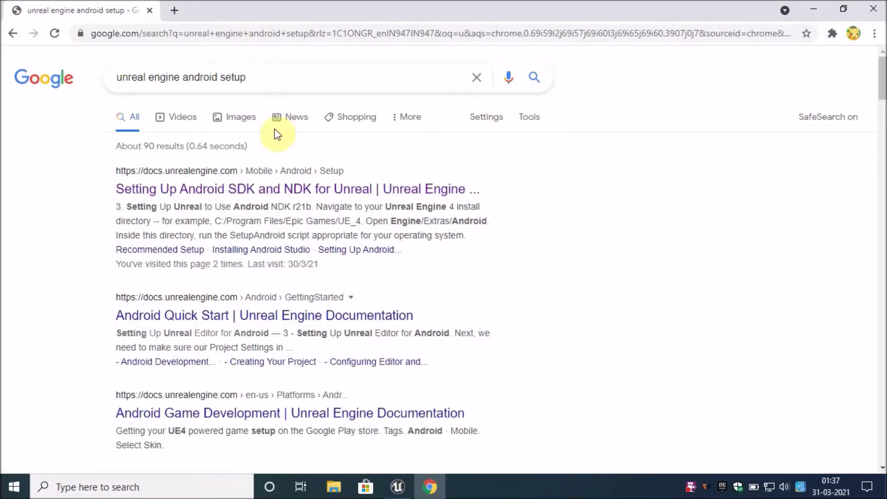
ctrl+click(241, 190)
click(270, 10)
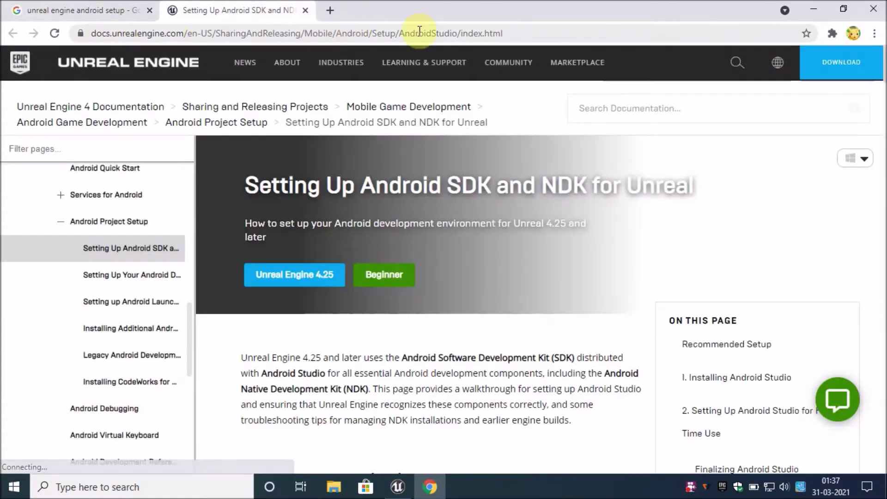
Find and highlight the required Android Studio 3.5.3 version in the setup guide
scroll(416, 236, down, 10)
scroll(446, 238, down, 2)
scroll(432, 179, down, 2)
scroll(547, 174, down, 5)
scroll(619, 173, down, 1)
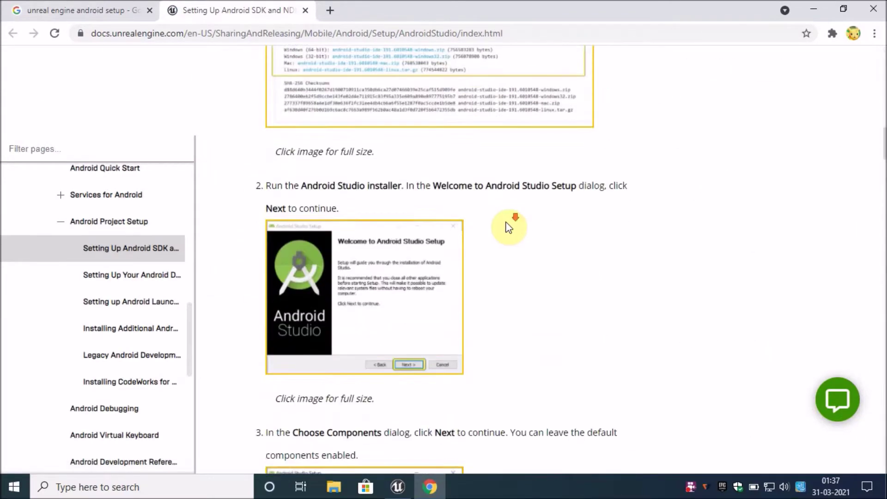
scroll(509, 226, down, 5)
scroll(453, 242, down, 8)
scroll(466, 250, down, 7)
scroll(467, 257, down, 10)
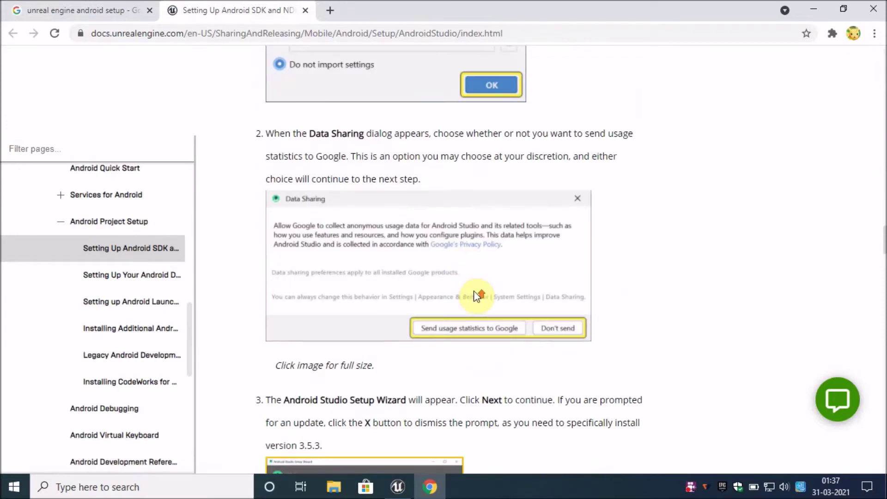
scroll(476, 291, up, 8)
scroll(469, 279, up, 6)
scroll(470, 270, up, 6)
scroll(481, 270, up, 6)
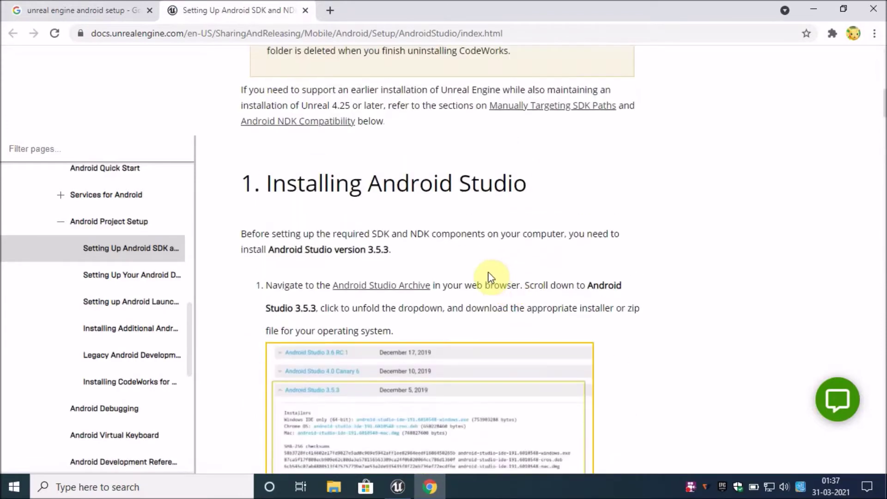
scroll(492, 293, down, 3)
scroll(382, 174, down, 1)
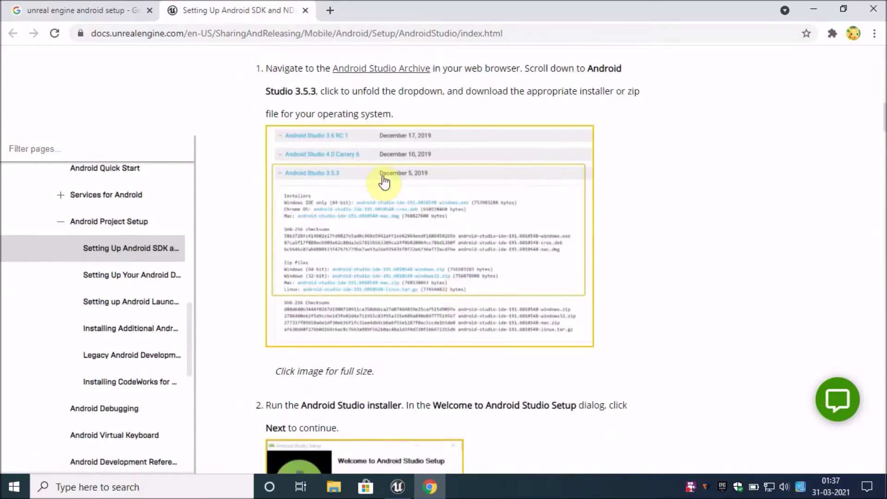
scroll(390, 174, up, 2)
mouse_move(605, 176)
mouse_down()
mouse_move(310, 199)
mouse_move(318, 201)
mouse_up()
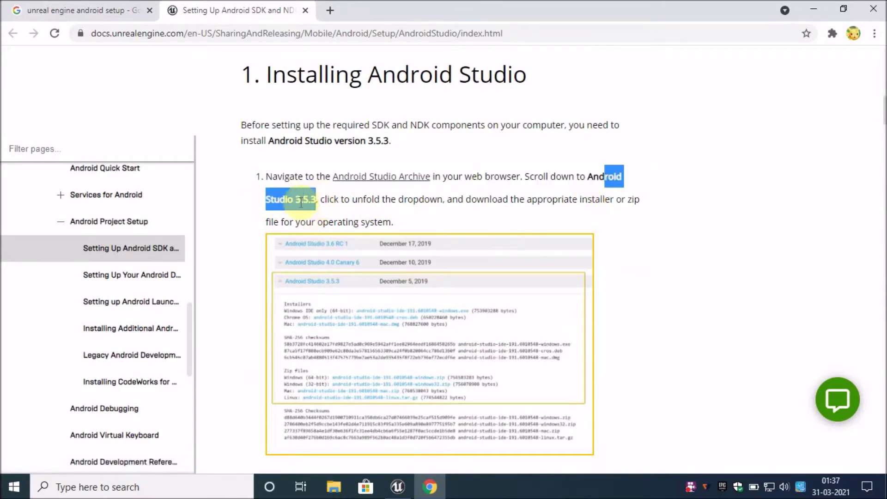
Open the 'Android Studio Archive' link in a new tab
right_click(390, 178)
click(406, 190)
click(355, 14)
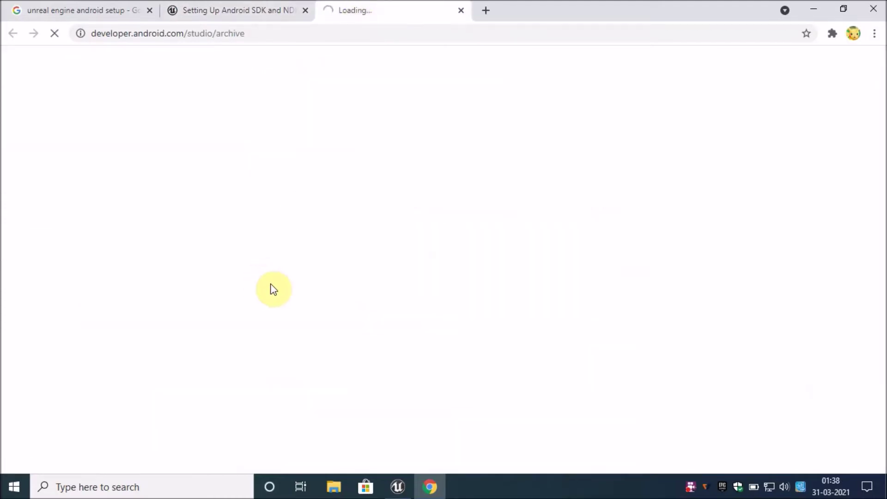
Accept the terms on the Android Studio archive page to reveal the download list
scroll(207, 310, down, 3)
scroll(206, 309, down, 3)
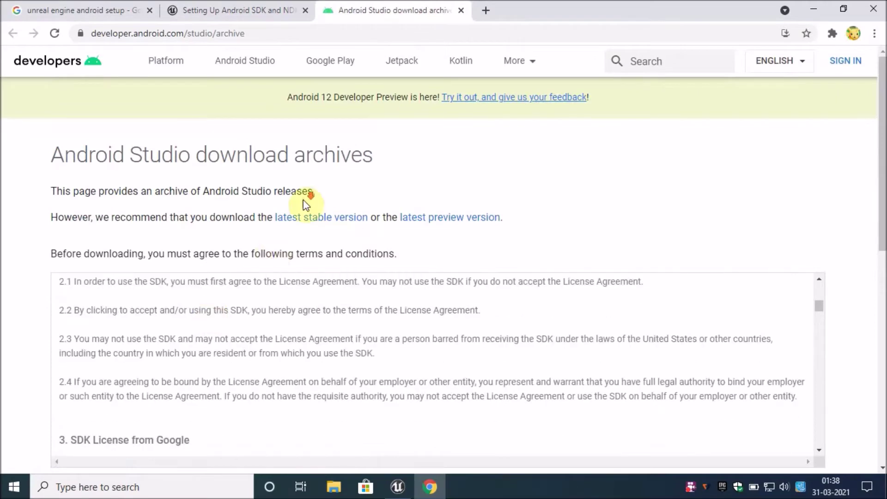
scroll(307, 204, down, 6)
click(111, 168)
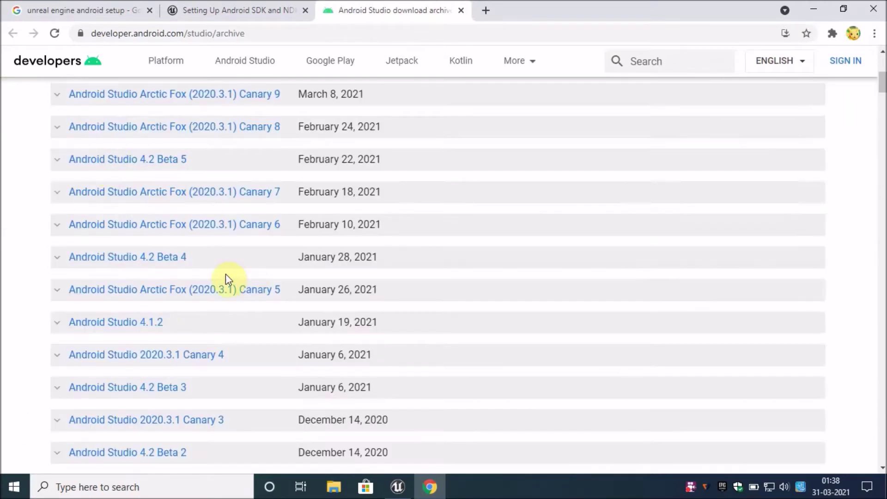
Expand Android Studio 3.5.3 and download its Windows installer android-studio-ide-191.6010548-windows.exe
scroll(190, 293, down, 5)
scroll(189, 293, down, 8)
scroll(189, 293, down, 9)
scroll(189, 293, down, 5)
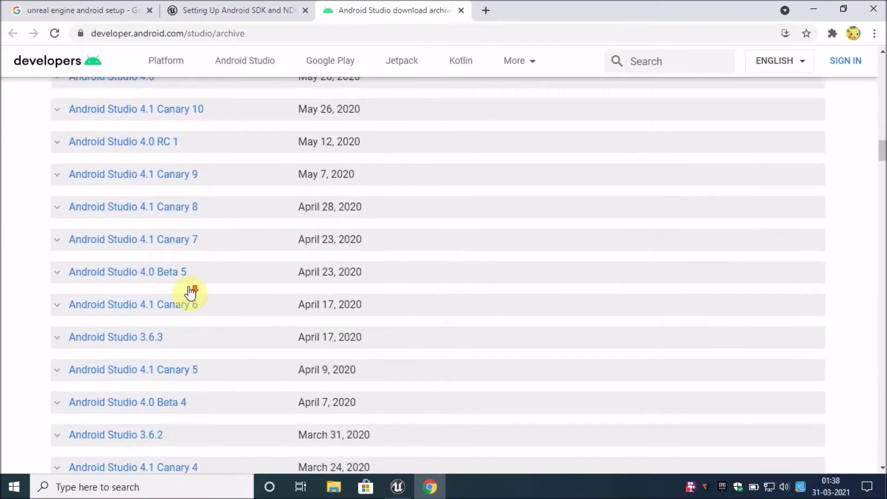
scroll(187, 293, down, 7)
scroll(180, 303, down, 5)
scroll(180, 302, down, 5)
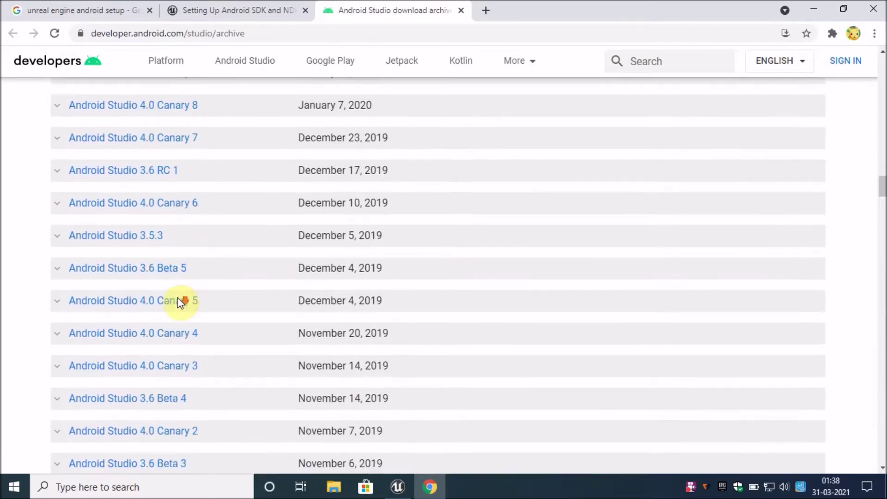
click(74, 241)
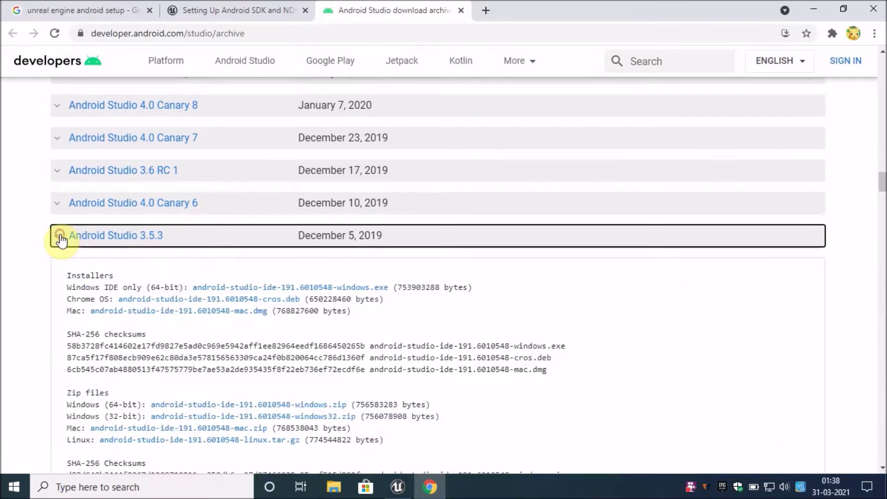
scroll(222, 275, down, 2)
click(219, 279)
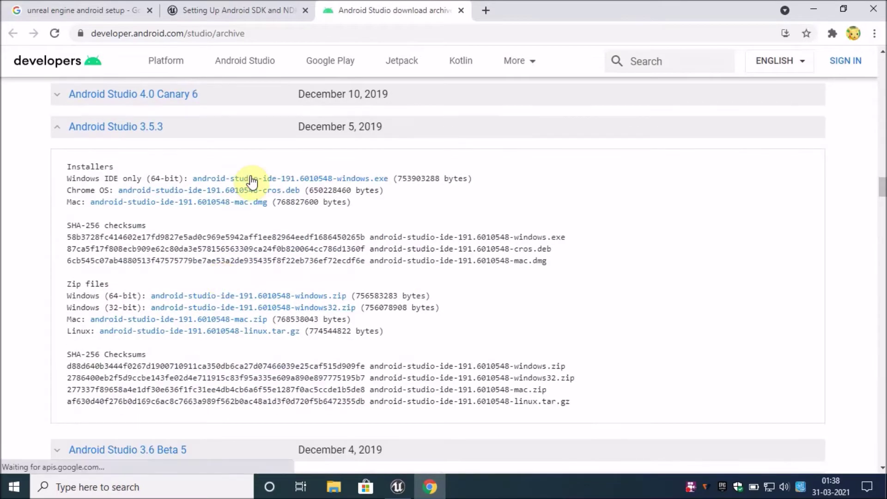
click(252, 181)
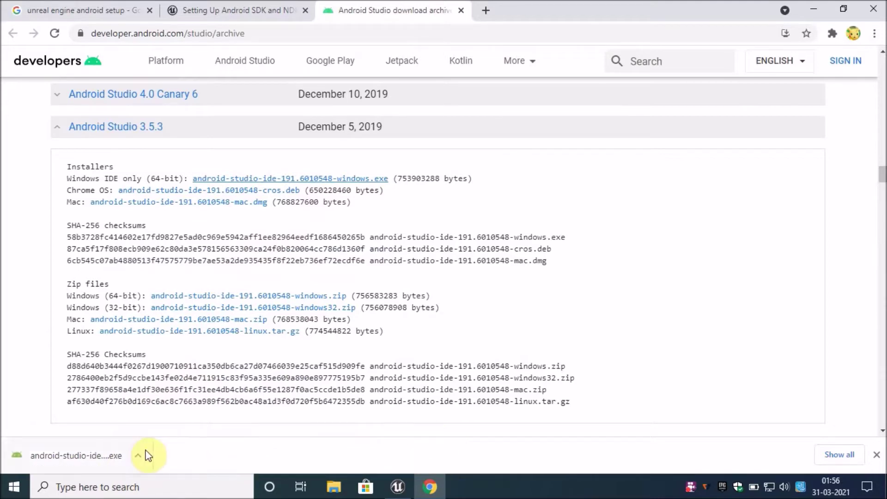
Show the downloaded Android Studio installer in the Downloads folder
click(148, 456)
click(184, 414)
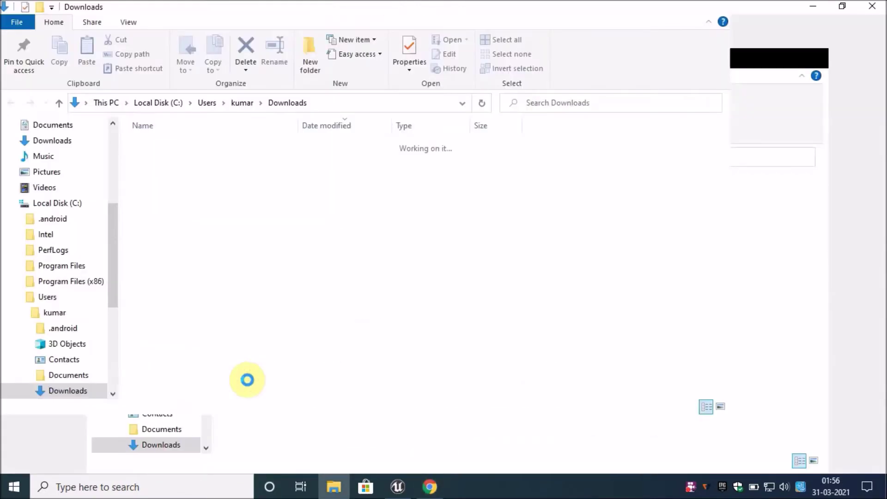
click(307, 165)
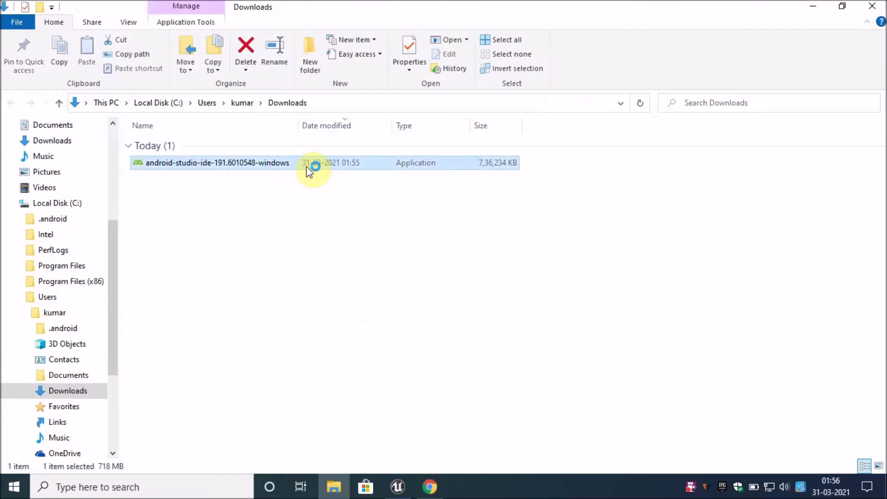
Clear the file selection and close the Chrome window from the taskbar
click(336, 229)
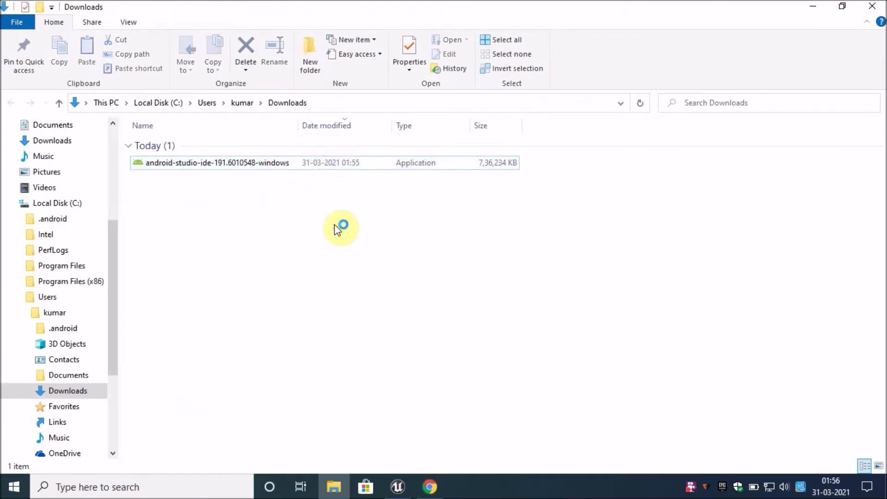
right_click(430, 487)
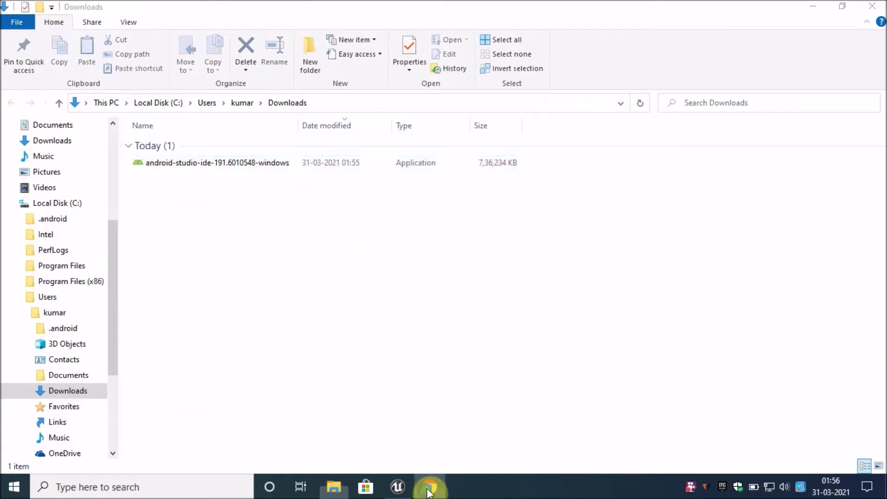
click(409, 459)
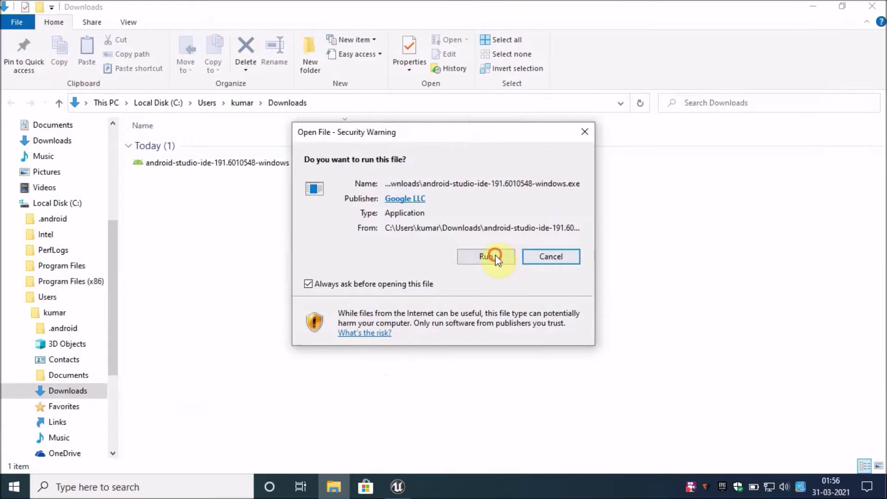
Run the installer and install Android Studio to C:\Program Files\Android\Android Studio with default options
click(495, 256)
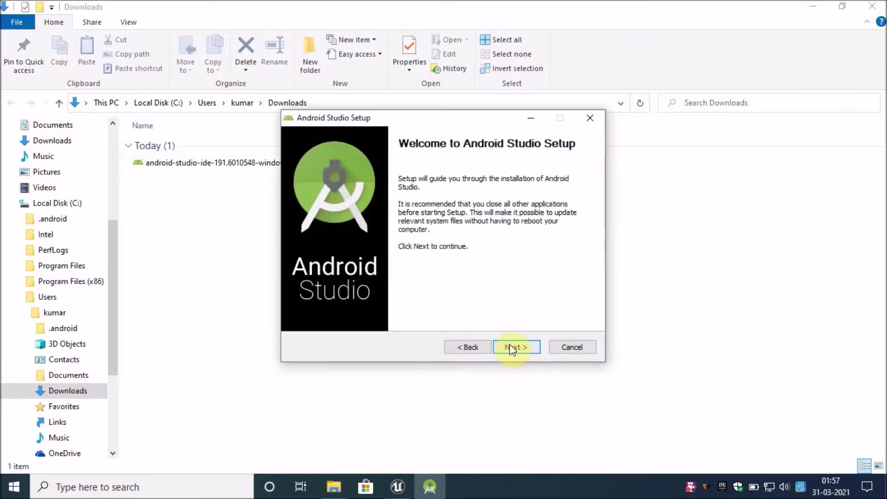
click(509, 349)
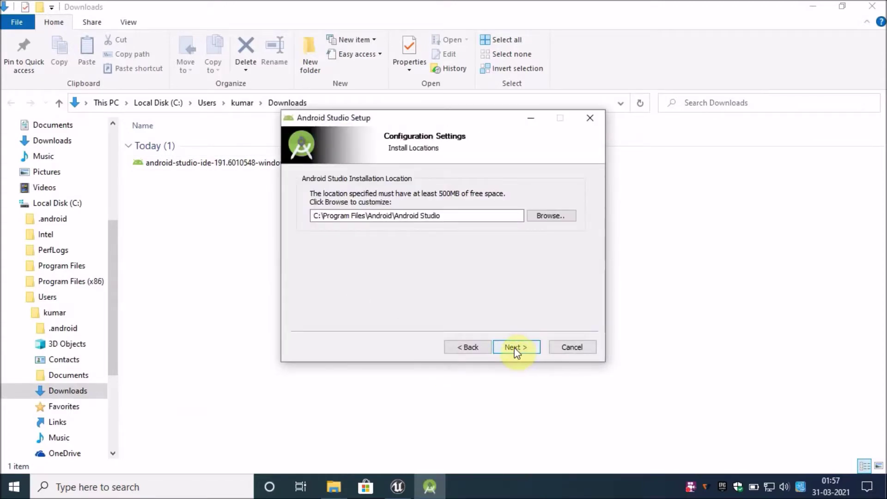
click(516, 352)
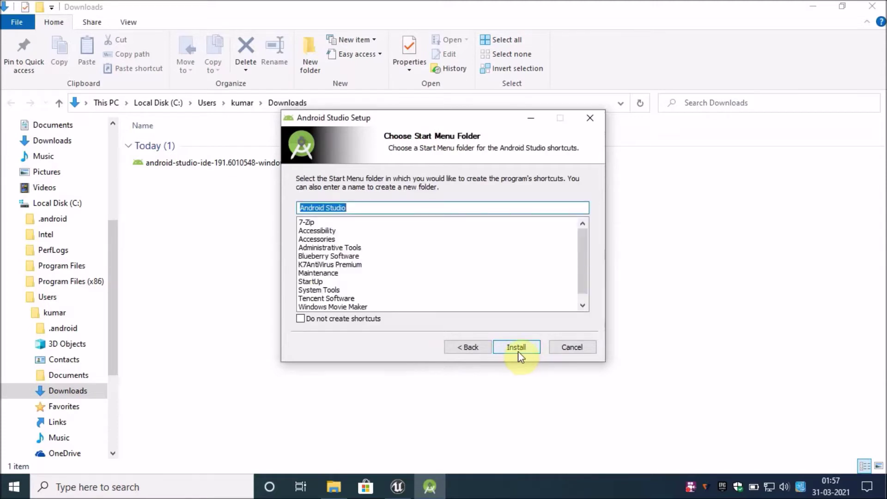
click(519, 352)
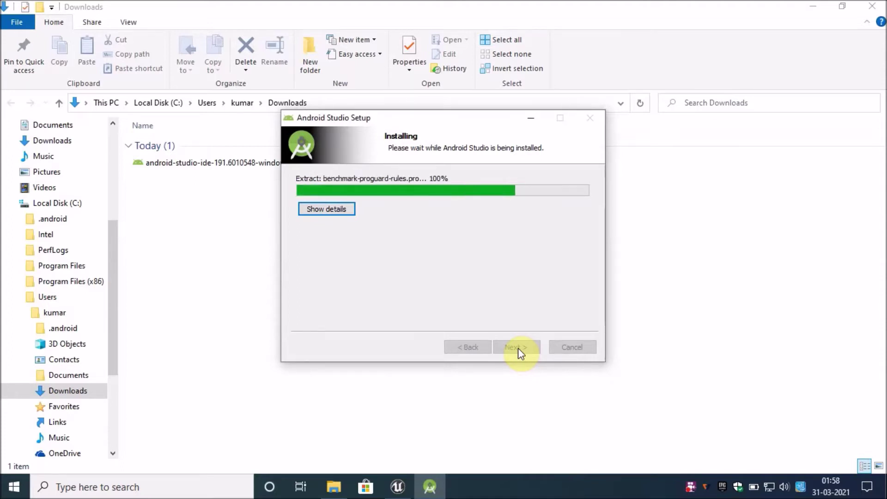
click(521, 346)
click(525, 354)
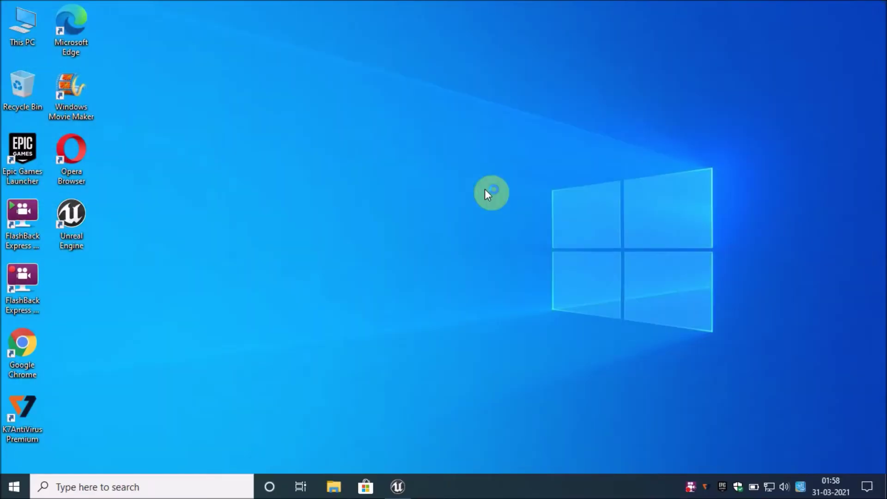
right_click(450, 192)
Refresh the desktop, skip importing previous settings, and decline sending usage statistics
right_click(482, 231)
right_click(502, 266)
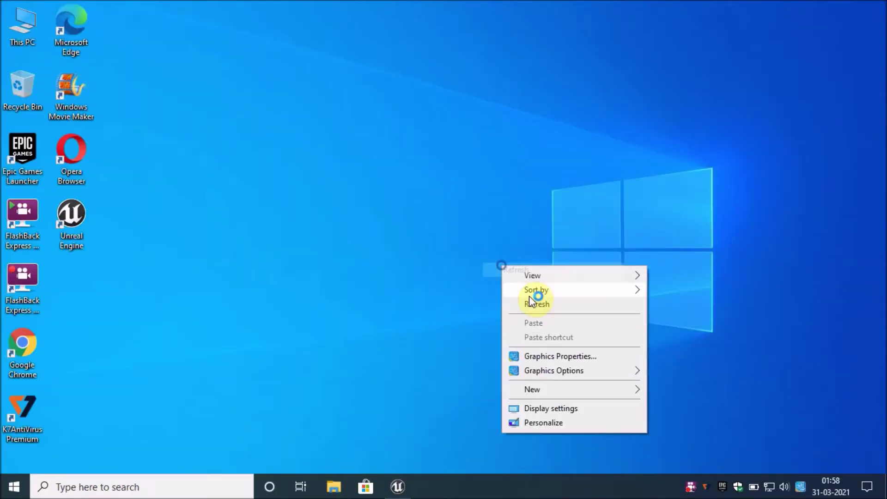
click(534, 305)
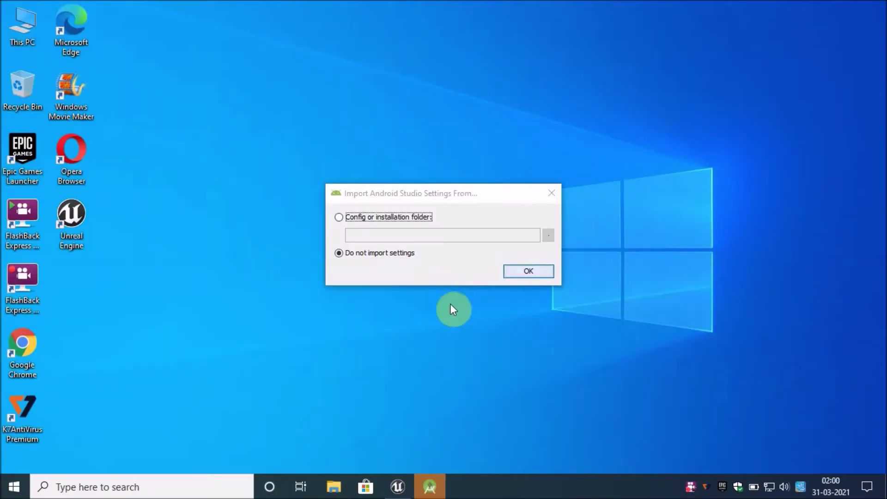
click(529, 273)
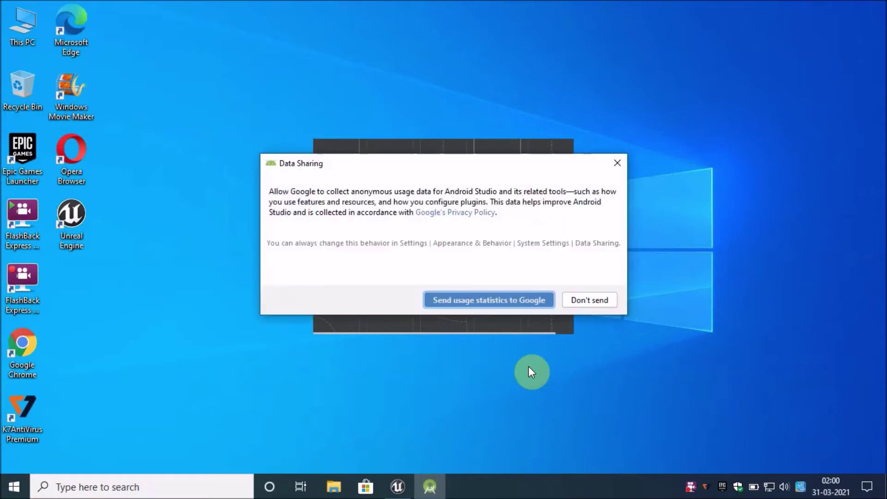
click(598, 301)
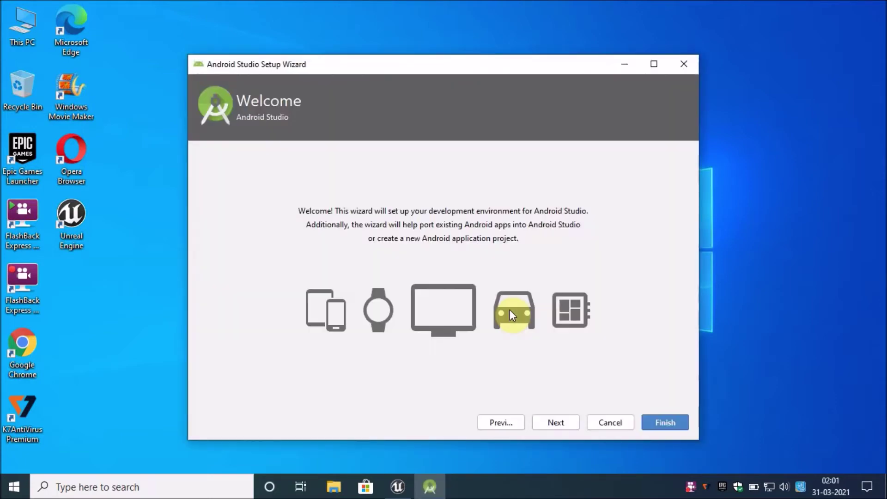
Finish the setup wizard with Standard install, Darcula theme, and download the SDK components
click(686, 404)
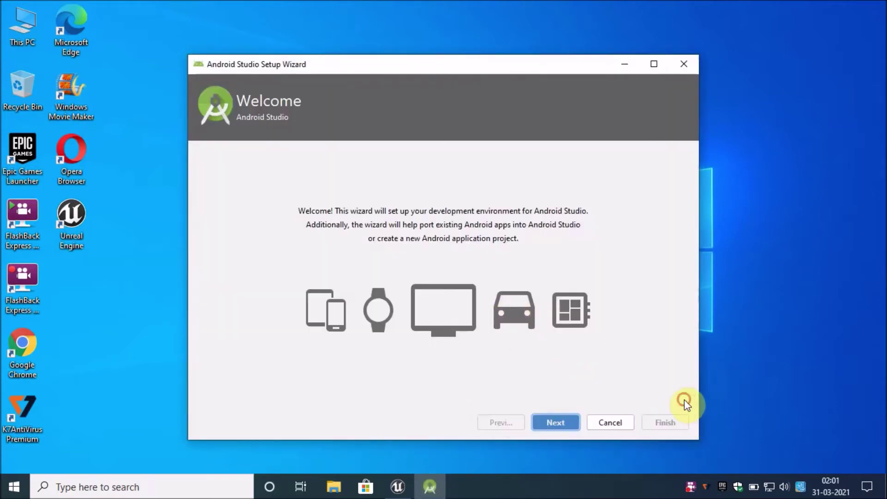
click(573, 424)
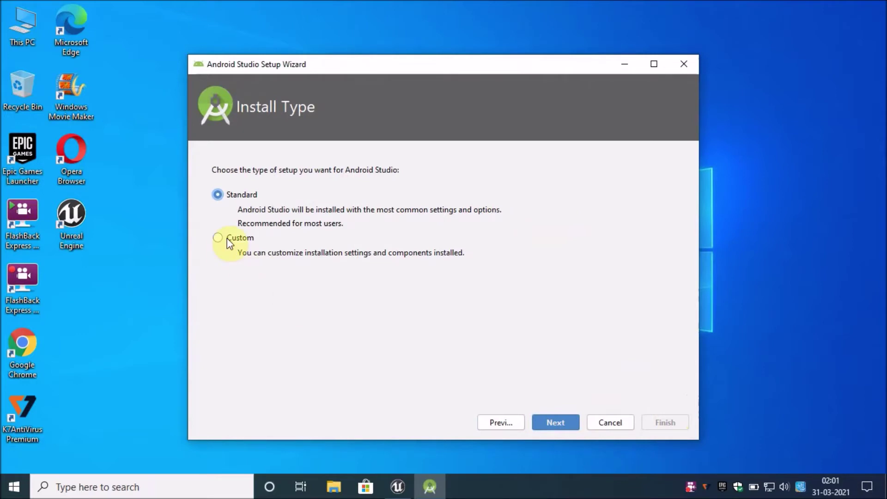
click(561, 423)
click(291, 264)
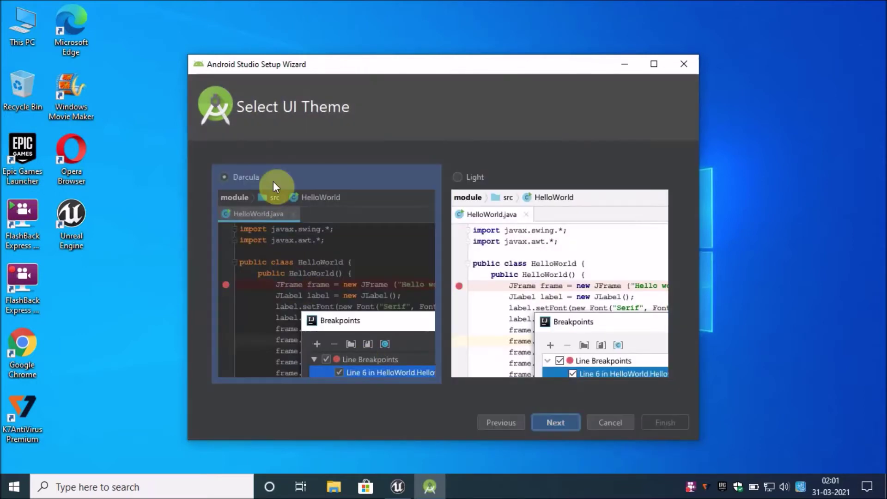
click(562, 421)
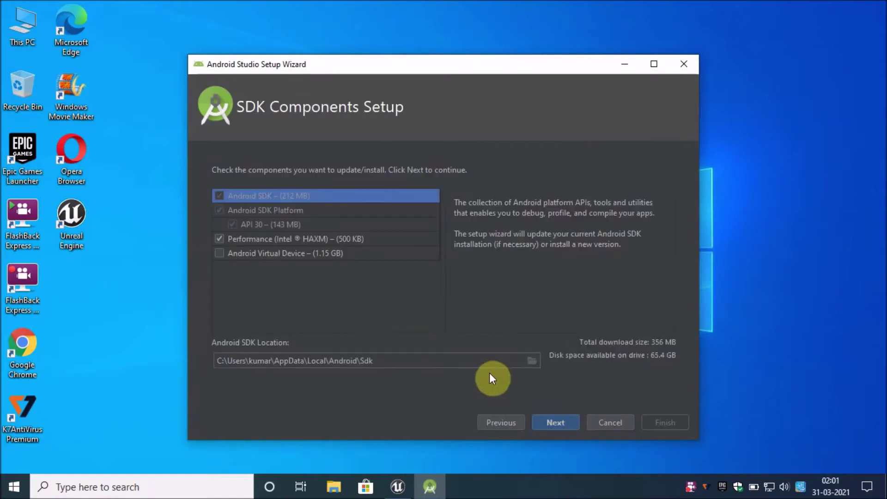
click(554, 424)
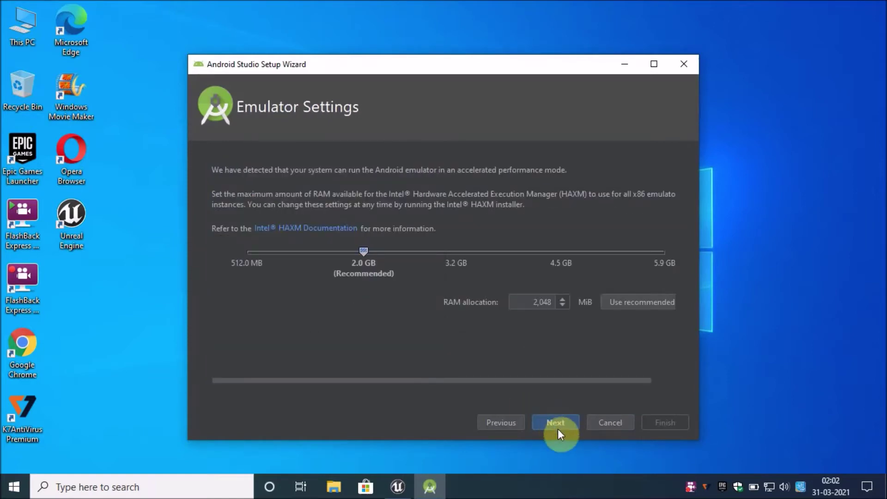
click(558, 423)
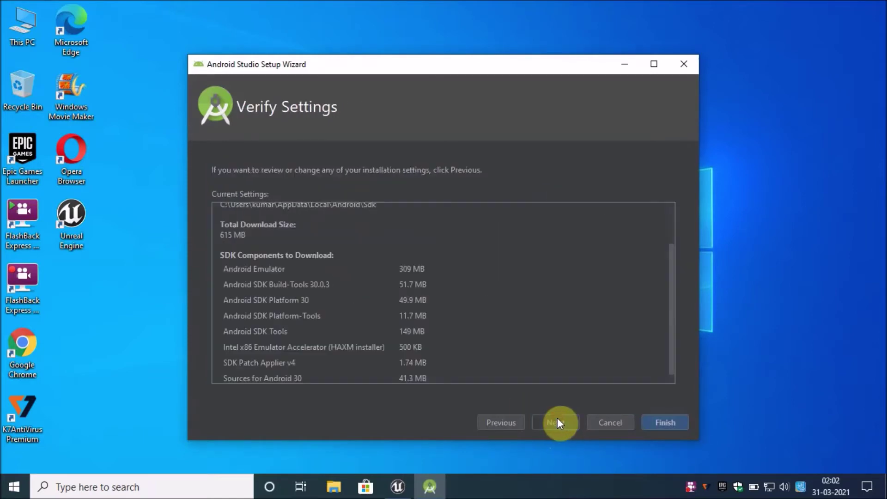
click(664, 420)
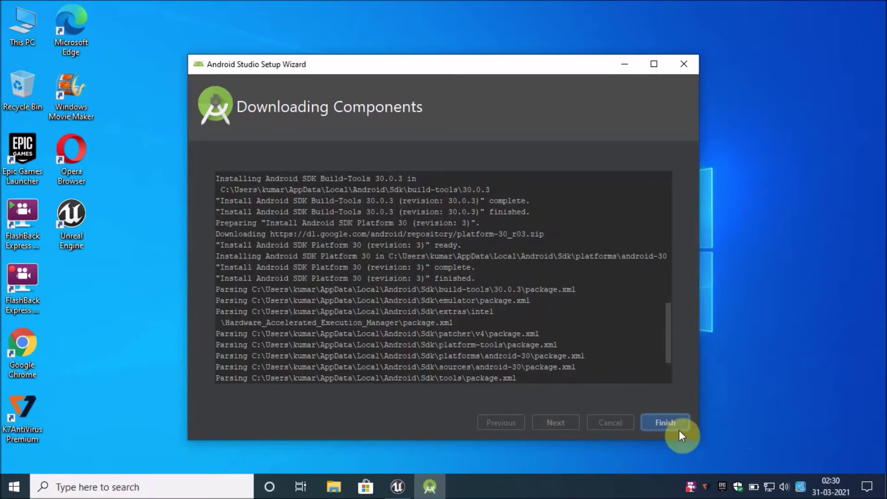
click(675, 424)
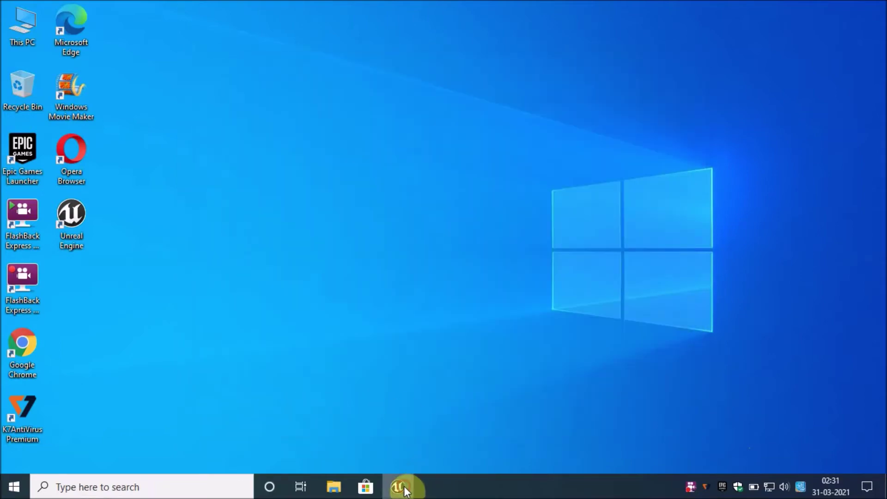
Open Edit > Project Settings and go to the Platforms – Android SDK page
click(409, 484)
click(39, 22)
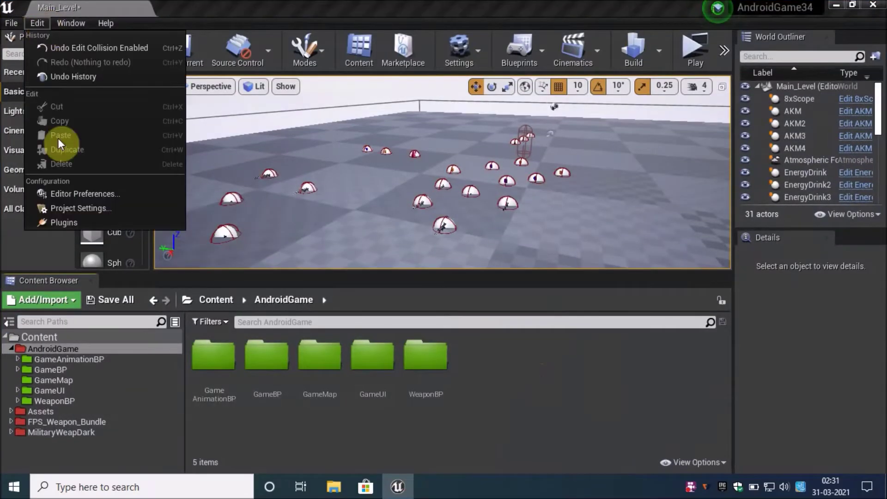
click(88, 212)
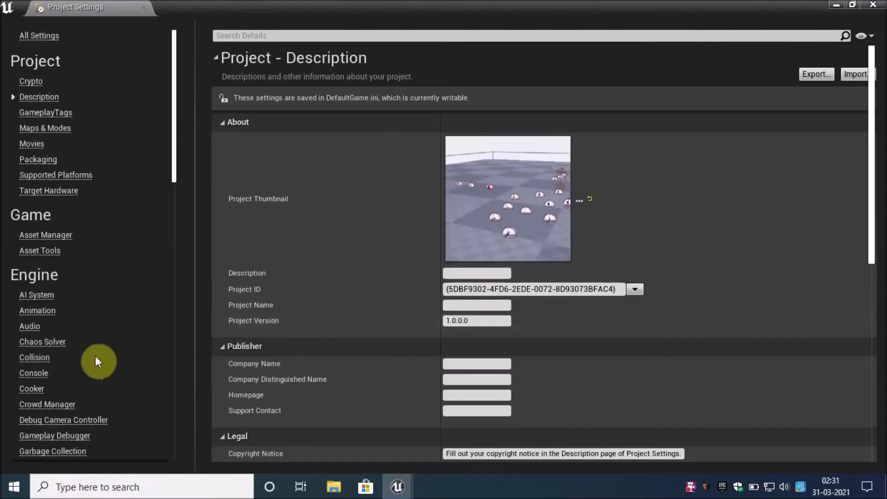
scroll(62, 355, down, 1)
scroll(69, 349, down, 6)
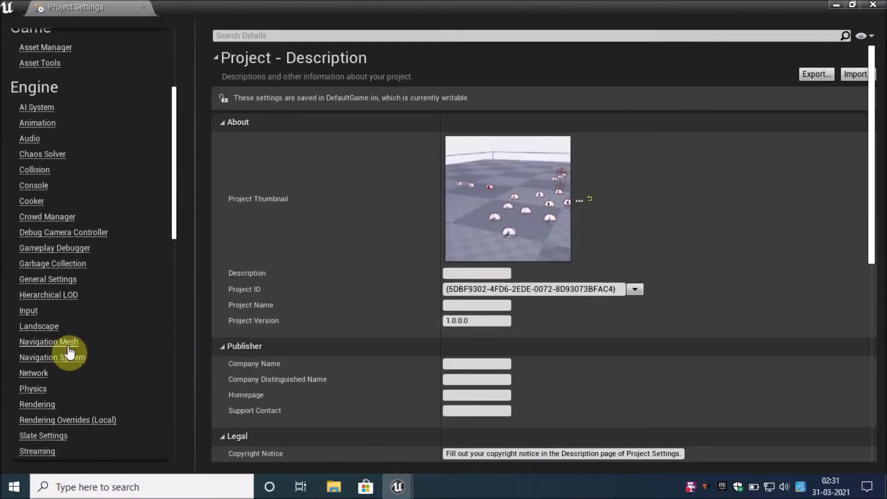
scroll(68, 351, down, 3)
scroll(68, 348, down, 2)
scroll(67, 348, down, 3)
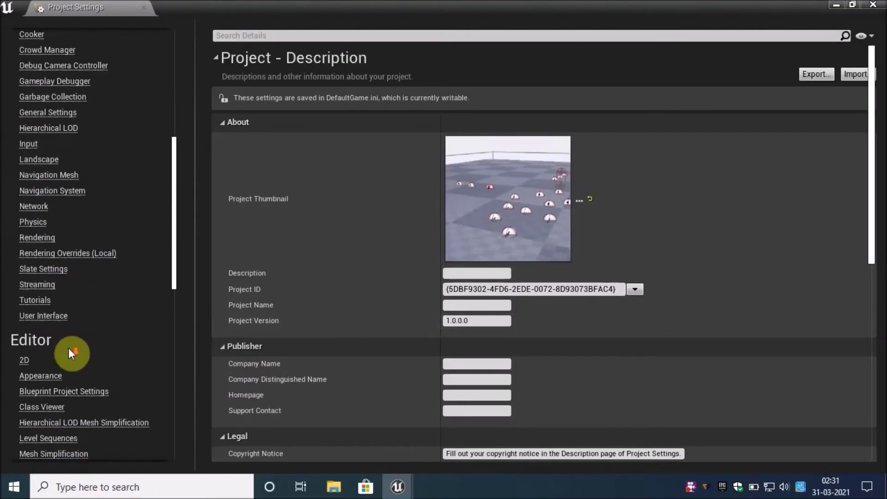
scroll(68, 348, down, 7)
scroll(73, 352, down, 6)
scroll(73, 350, down, 3)
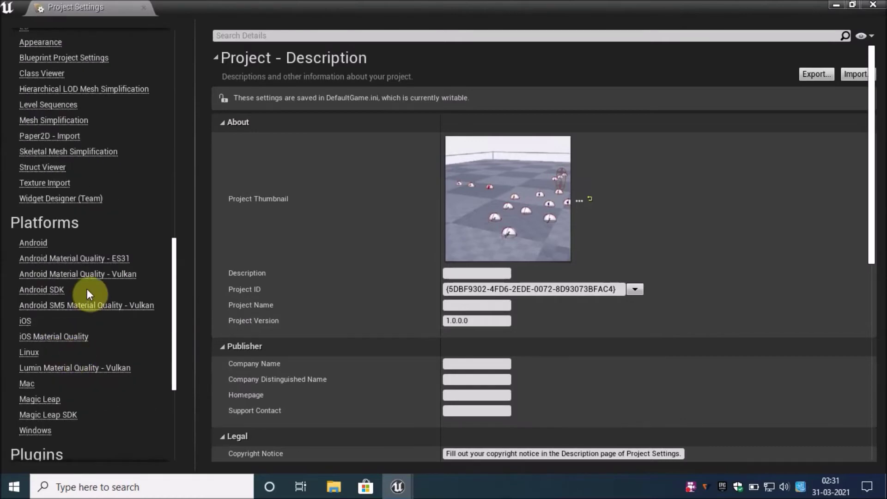
click(52, 291)
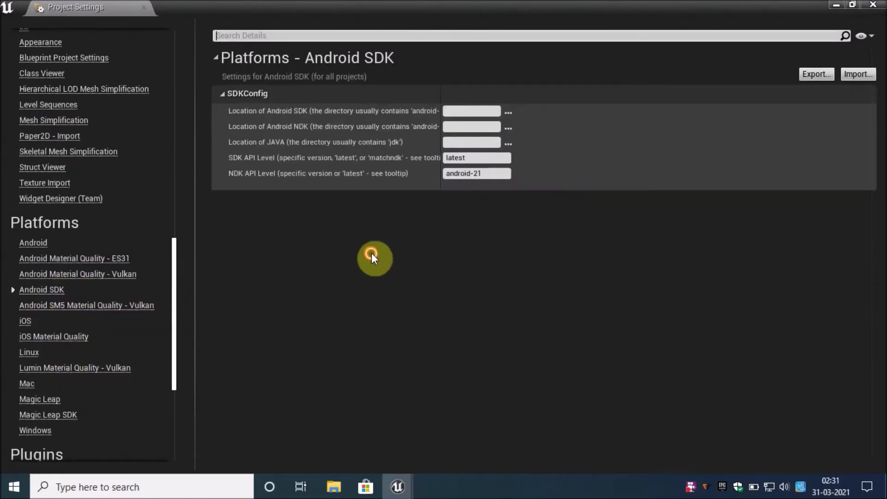
Open the Android SDK location chooser and browse to the user's folder under C:\Users
click(508, 113)
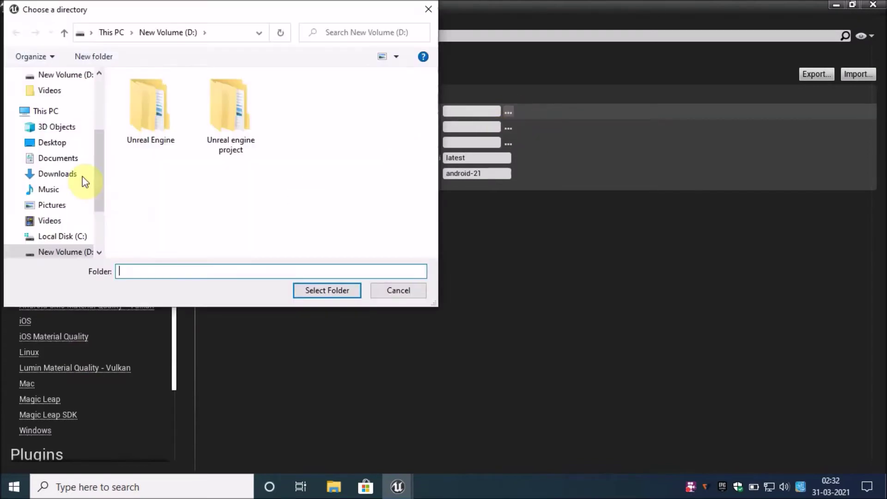
drag(102, 157, 106, 164)
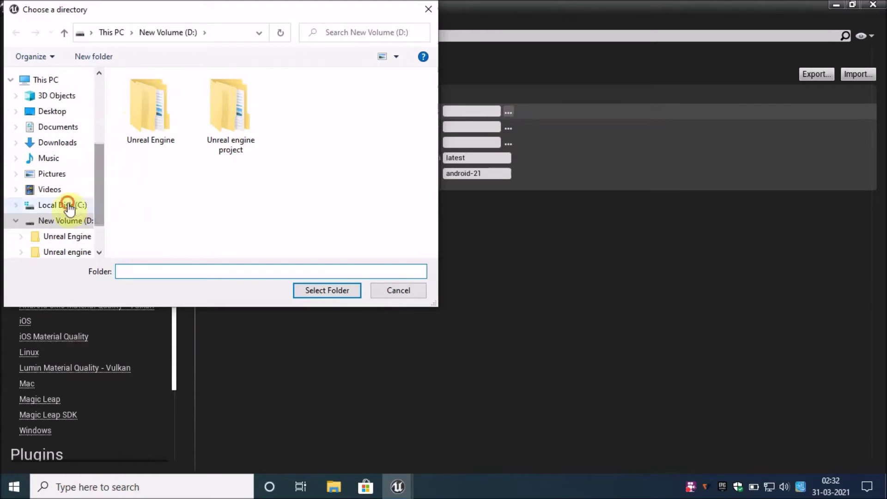
click(69, 205)
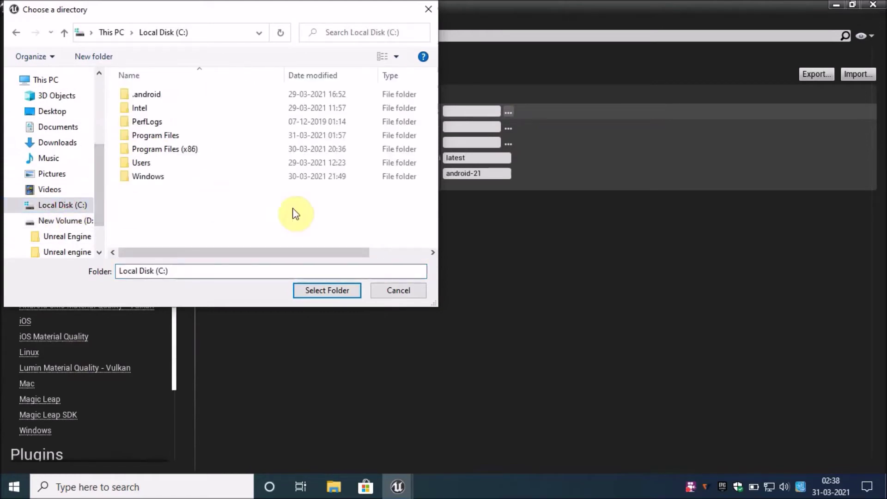
click(146, 163)
double_click(147, 163)
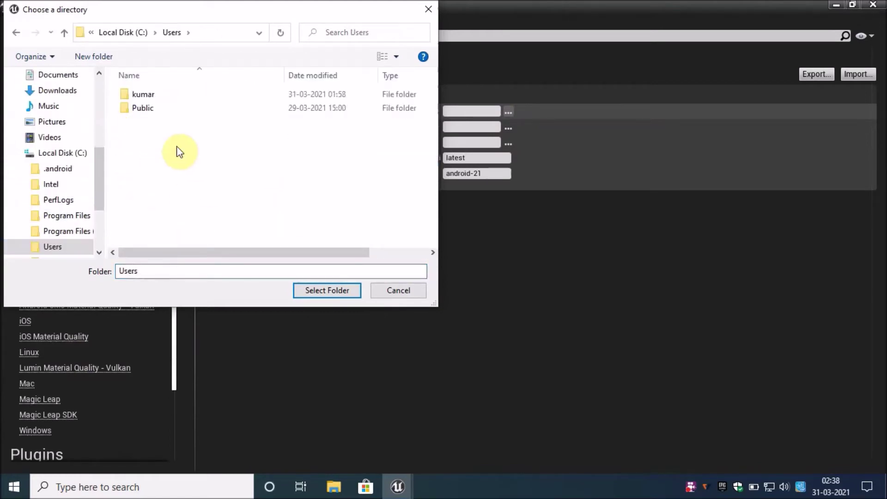
click(170, 110)
double_click(188, 95)
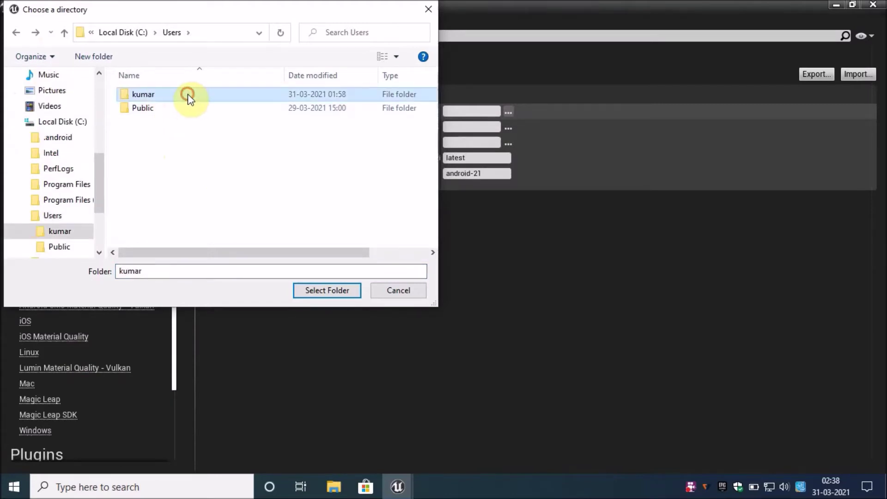
Enlarge the folder chooser wider and taller, then show the desktop
scroll(228, 175, down, 1)
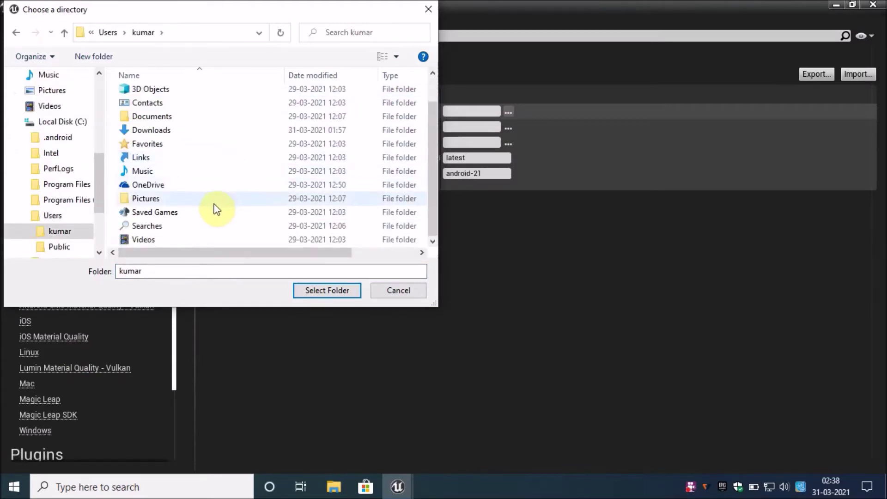
scroll(190, 216, up, 1)
scroll(218, 189, down, 1)
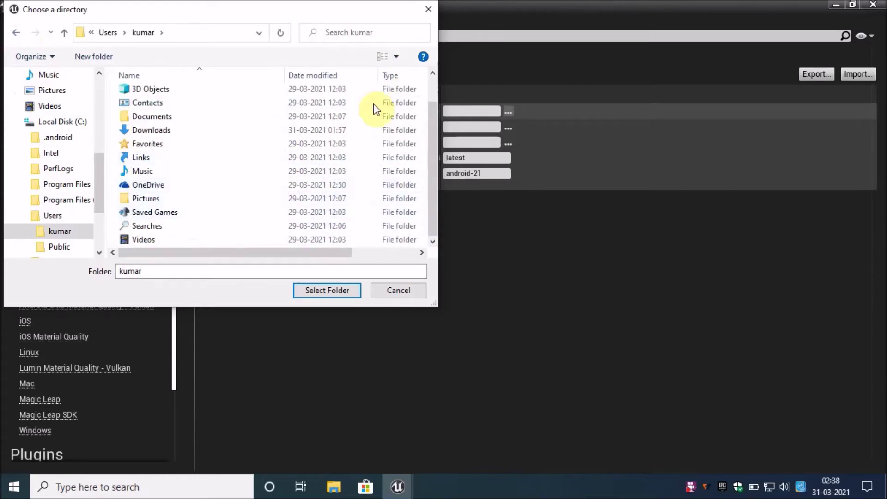
drag(439, 100, 707, 99)
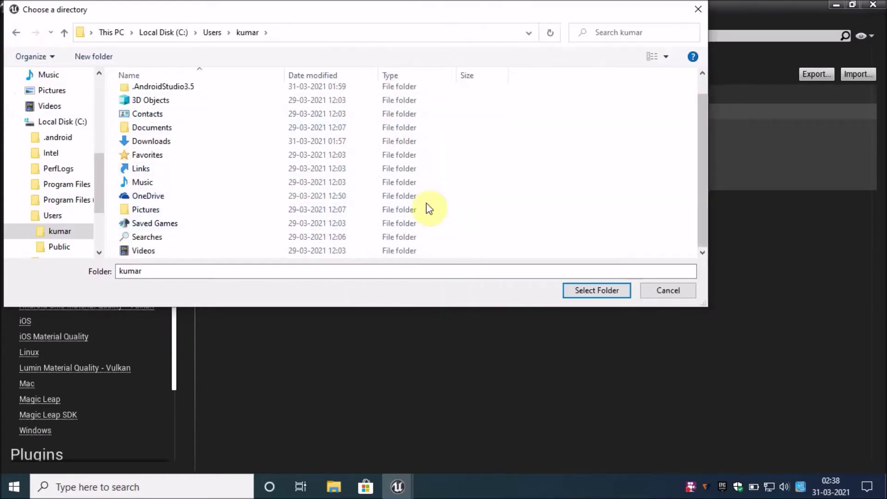
drag(334, 313, 336, 448)
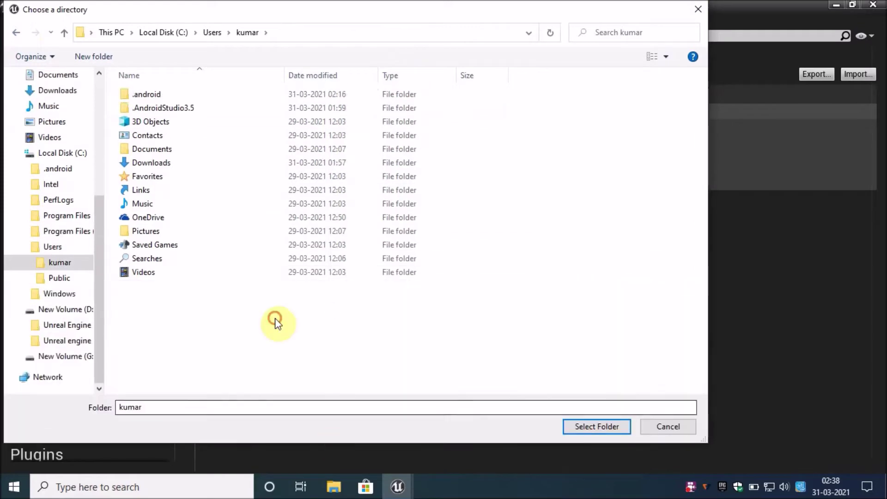
click(885, 494)
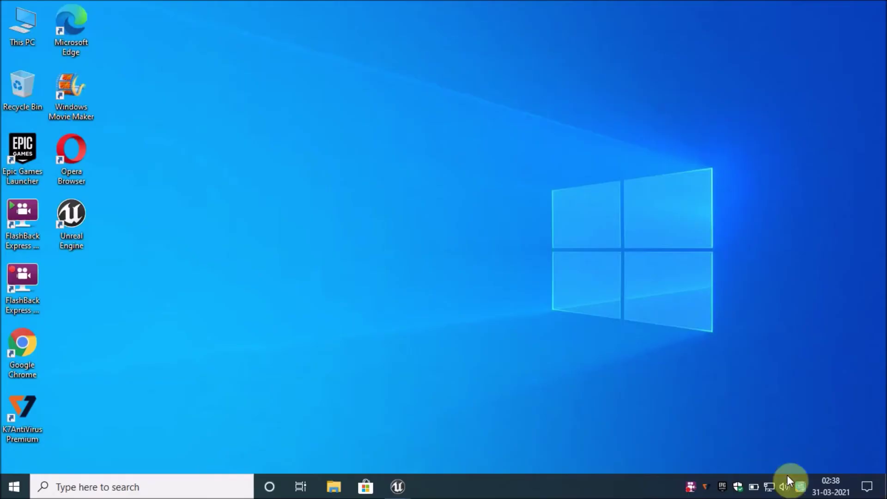
Turn on Hidden items in File Explorer's View settings, then close Explorer
double_click(7, 37)
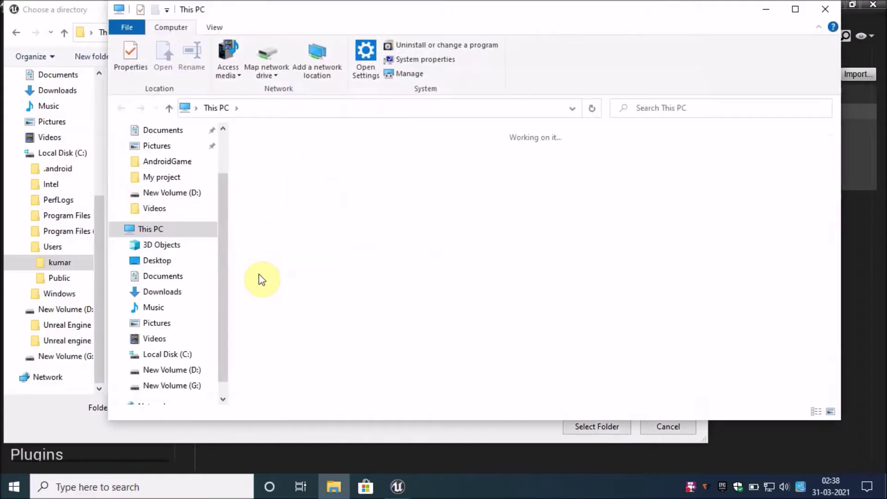
click(796, 10)
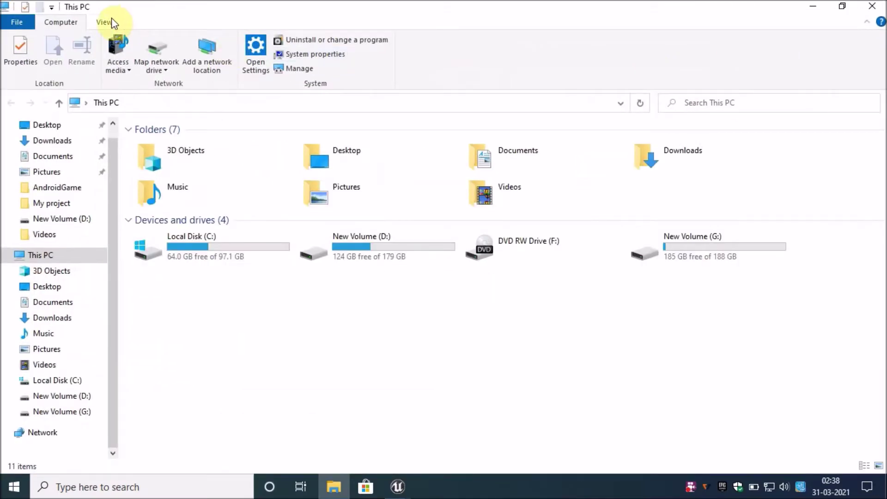
click(100, 21)
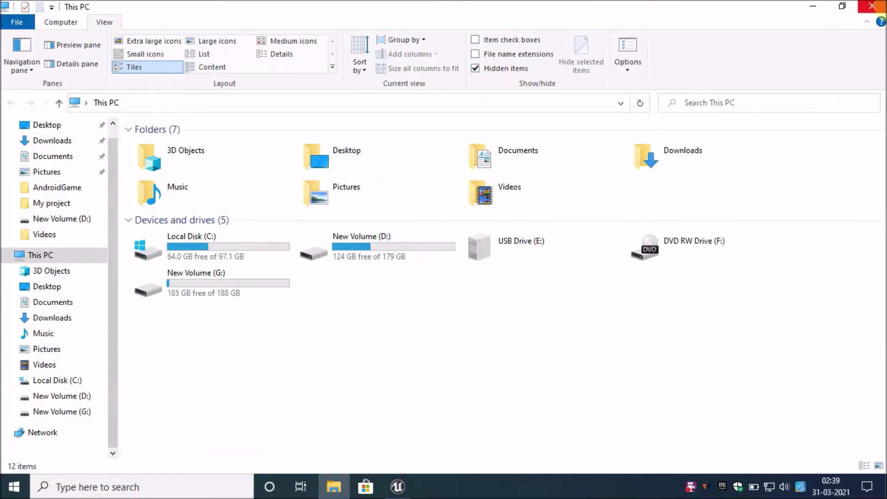
click(872, 6)
right_click(237, 312)
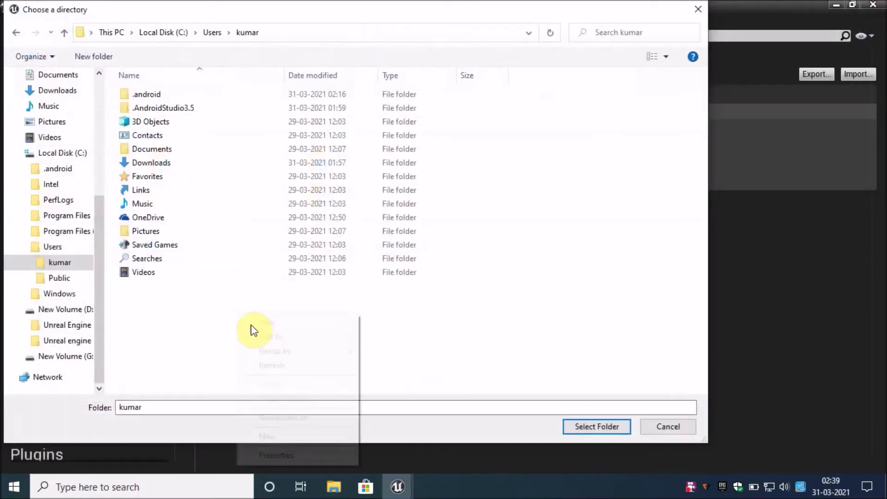
Refresh the chooser and select AppData\Local\Android\Sdk as the Android SDK location
click(274, 366)
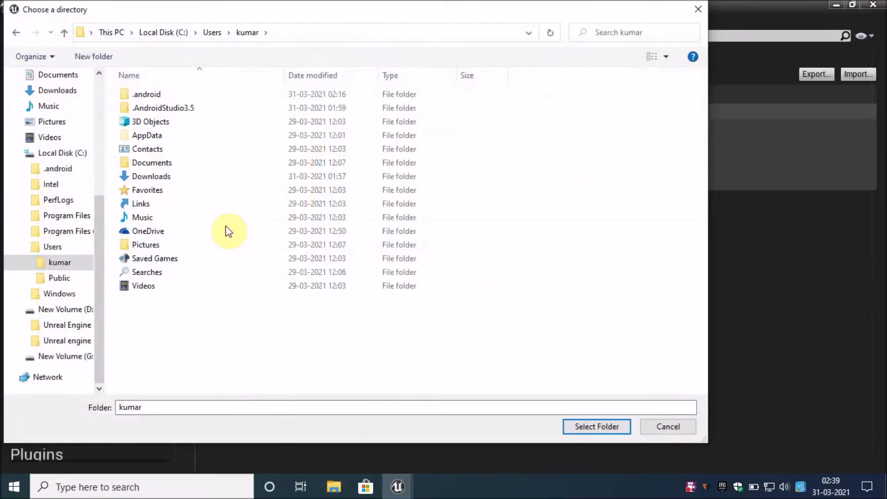
double_click(166, 139)
click(168, 94)
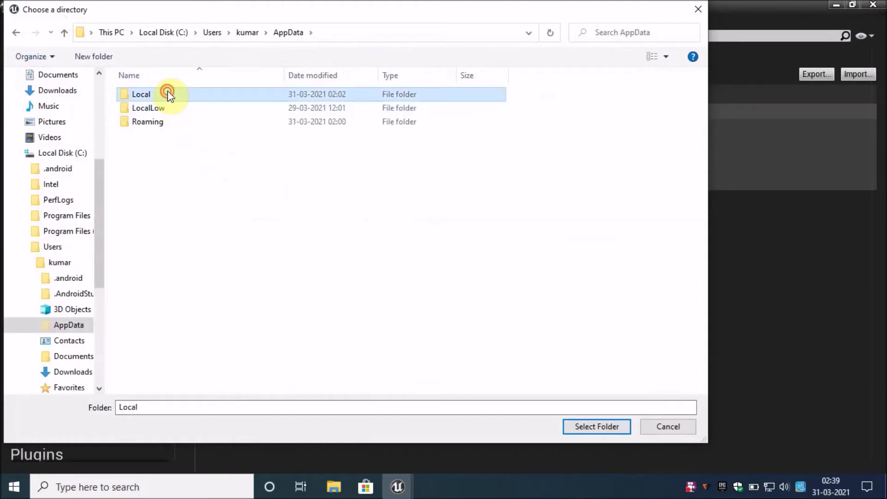
double_click(168, 94)
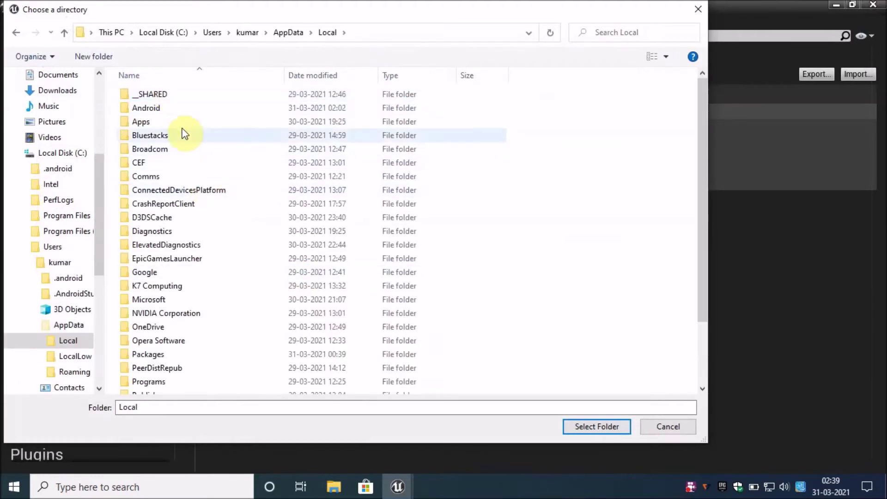
double_click(174, 108)
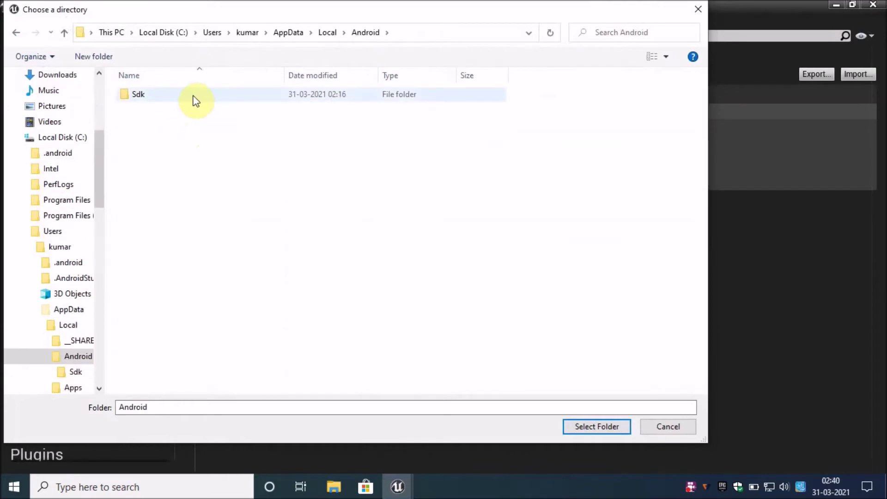
click(181, 94)
click(597, 426)
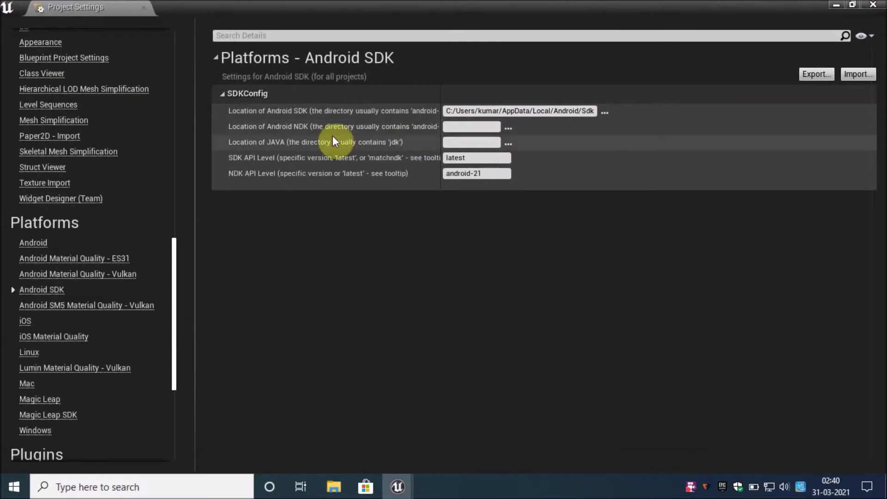
Open the NDK location chooser, then briefly check the Start menu for Android Studio
click(506, 127)
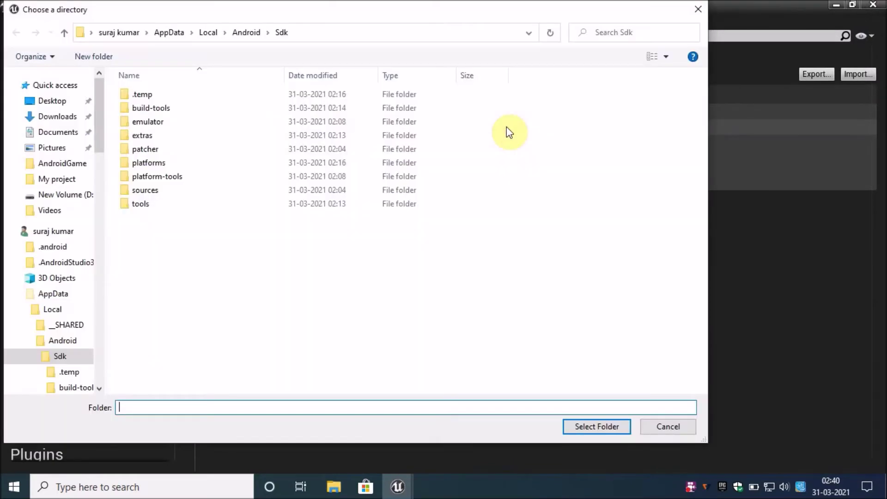
click(884, 490)
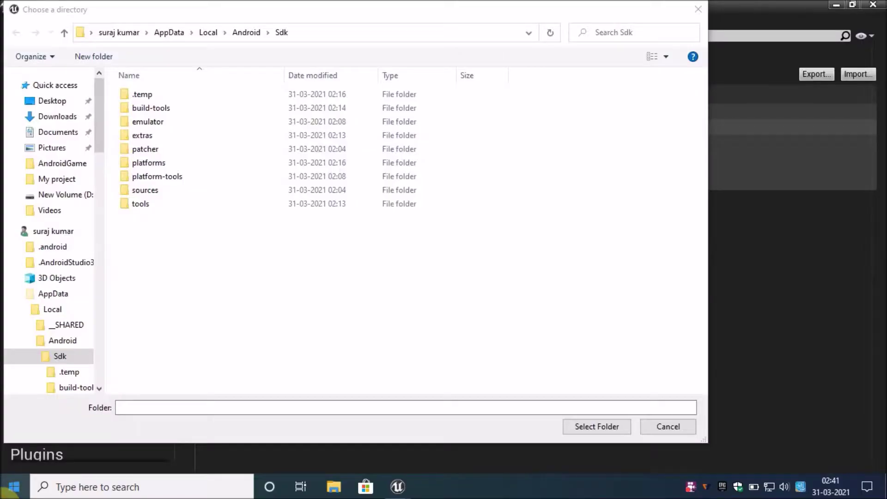
click(13, 487)
click(87, 96)
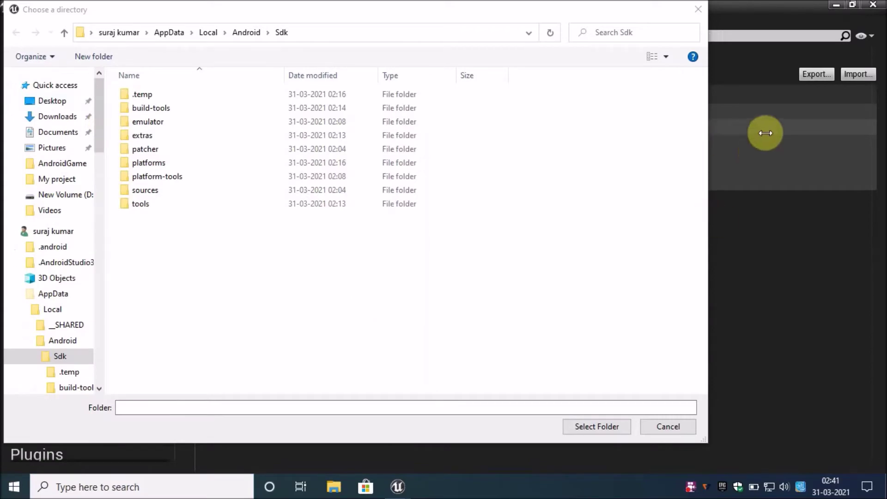
Cancel the NDK folder chooser and close Project Settings
click(598, 180)
click(693, 8)
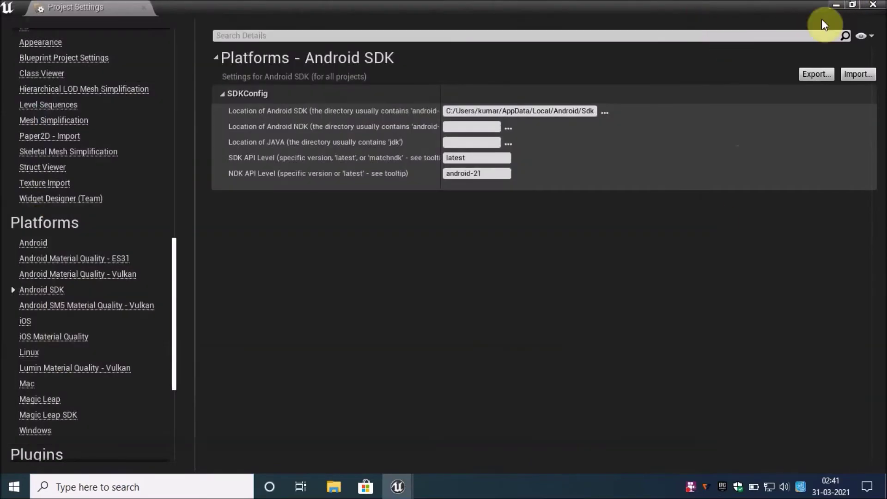
click(836, 6)
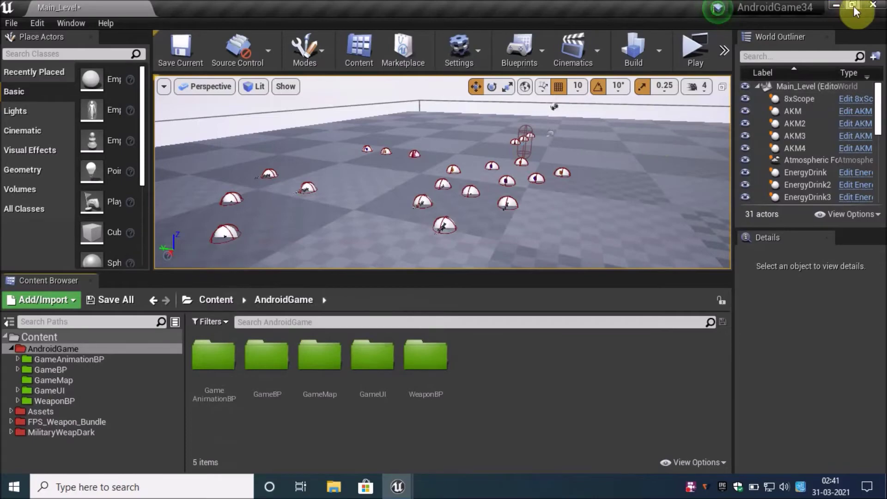
In Android Studio's SDK Manager, mark NDK (Side by side) 21.1.6352462 for installation and apply
click(836, 6)
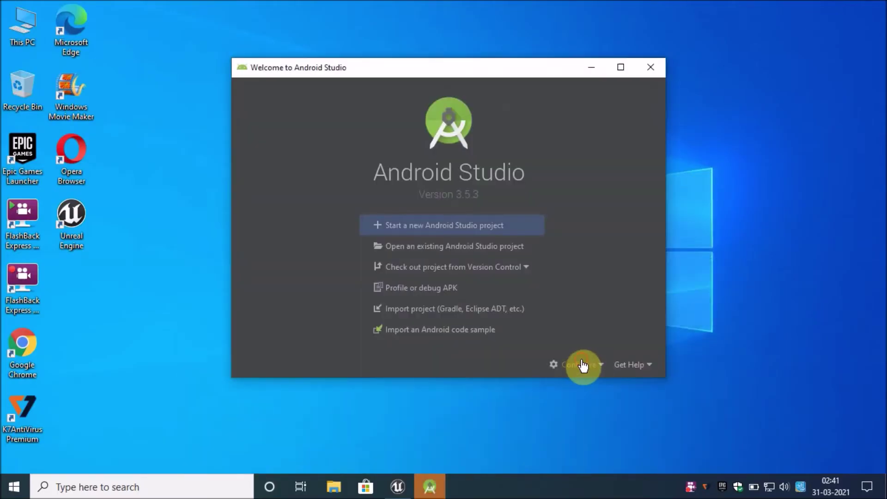
click(583, 366)
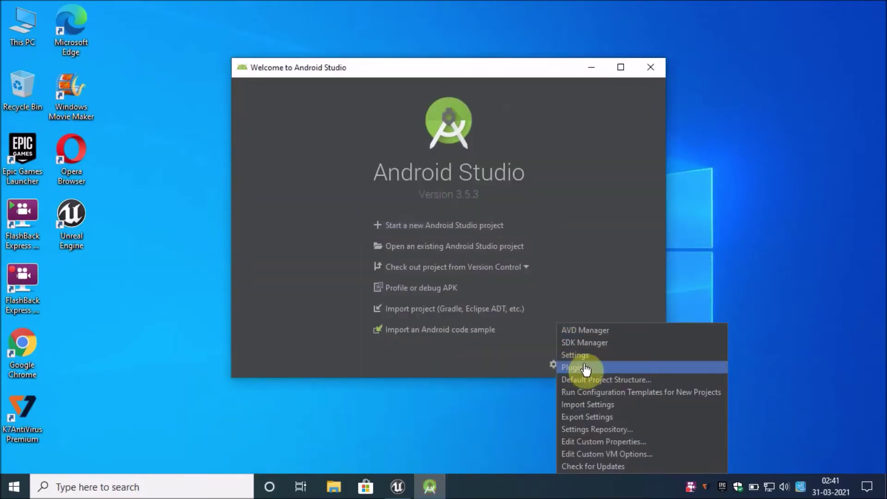
click(608, 343)
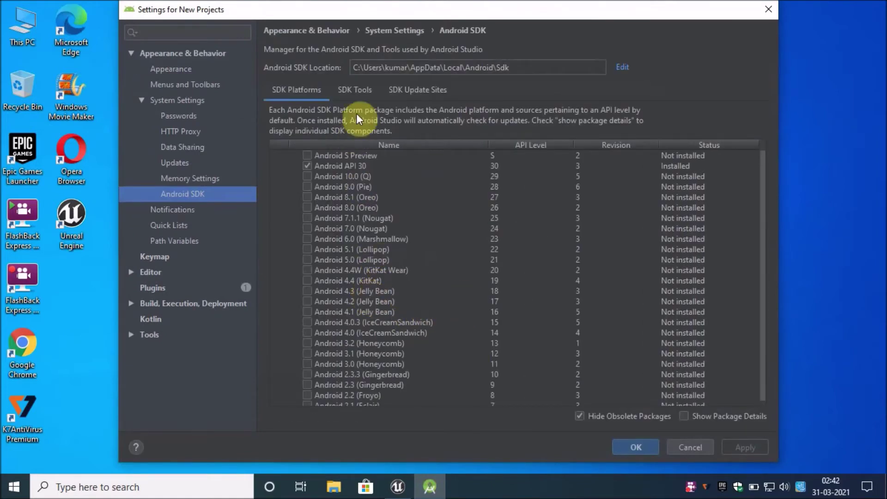
click(356, 89)
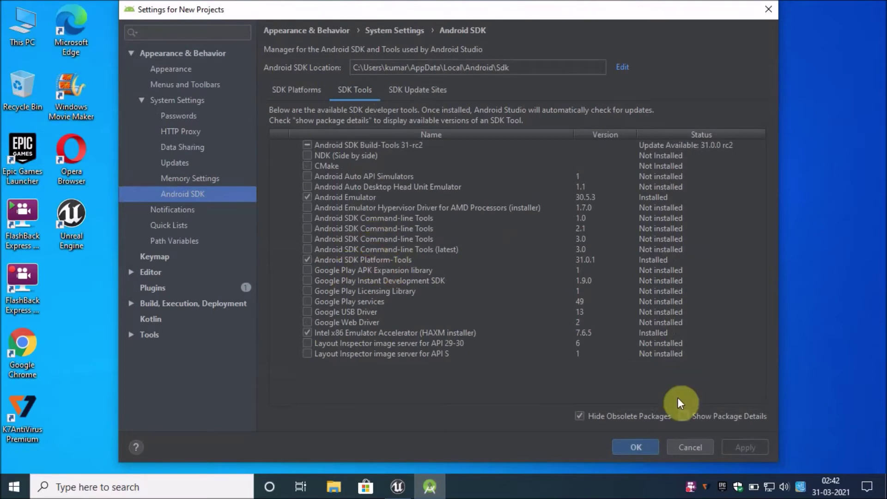
click(684, 417)
scroll(376, 290, down, 5)
scroll(371, 286, down, 8)
scroll(367, 283, down, 7)
scroll(368, 263, up, 3)
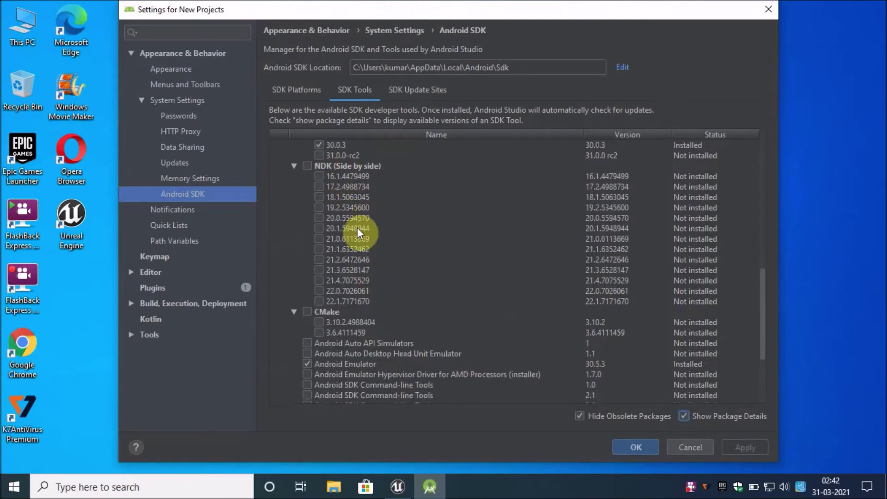
click(318, 250)
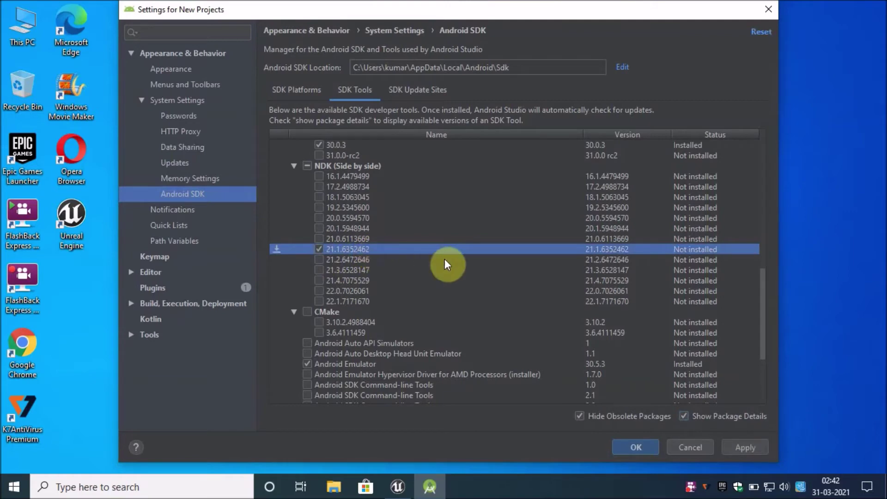
click(742, 445)
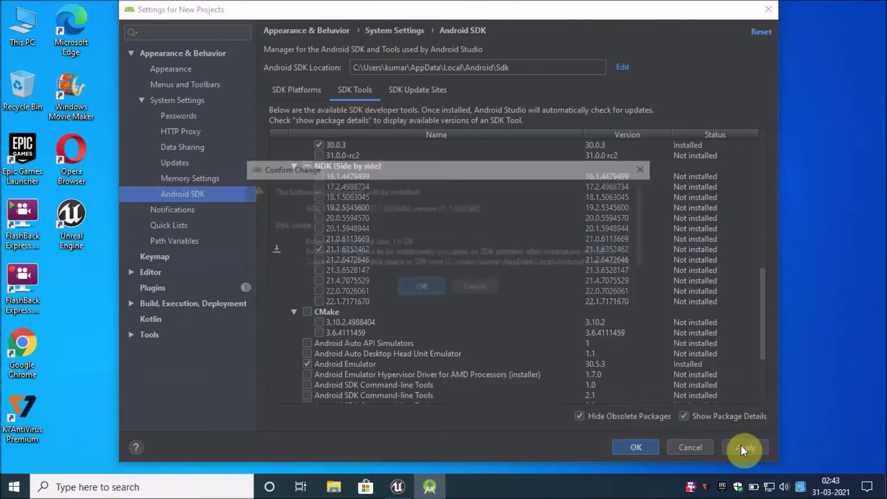
Confirm the change, accept the license and install NDK 21.1.6352462, then close the settings with OK
click(414, 288)
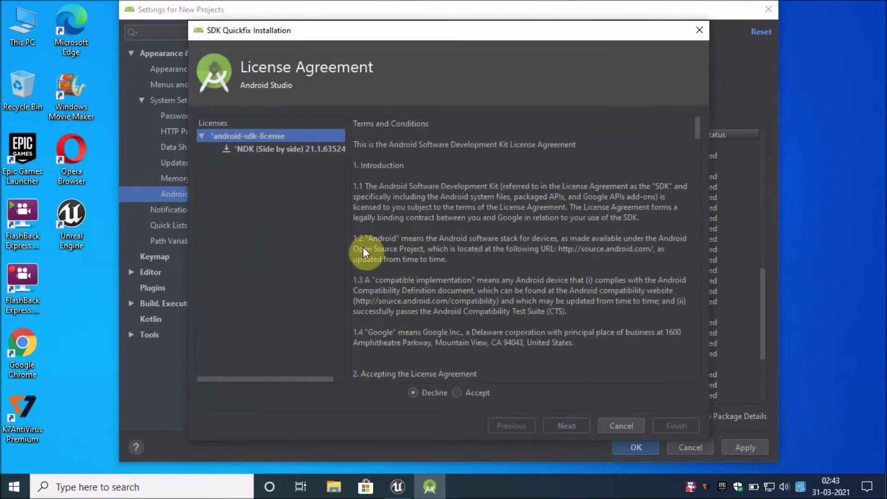
click(457, 393)
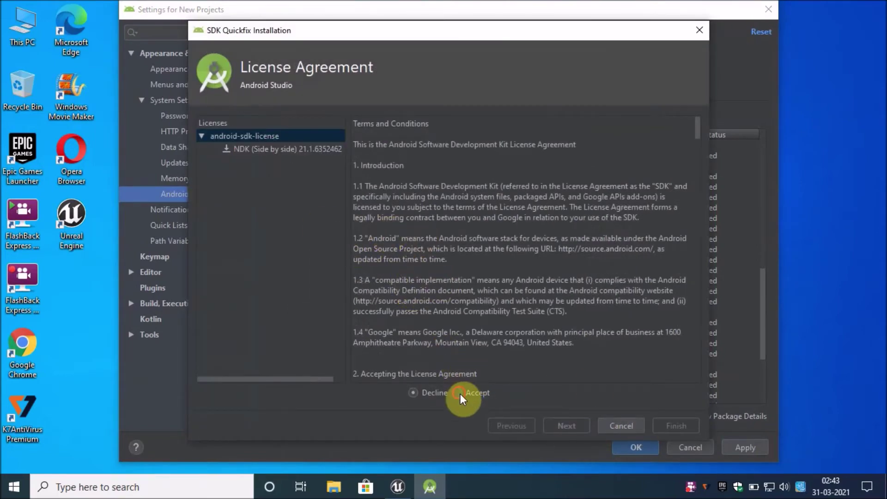
click(570, 424)
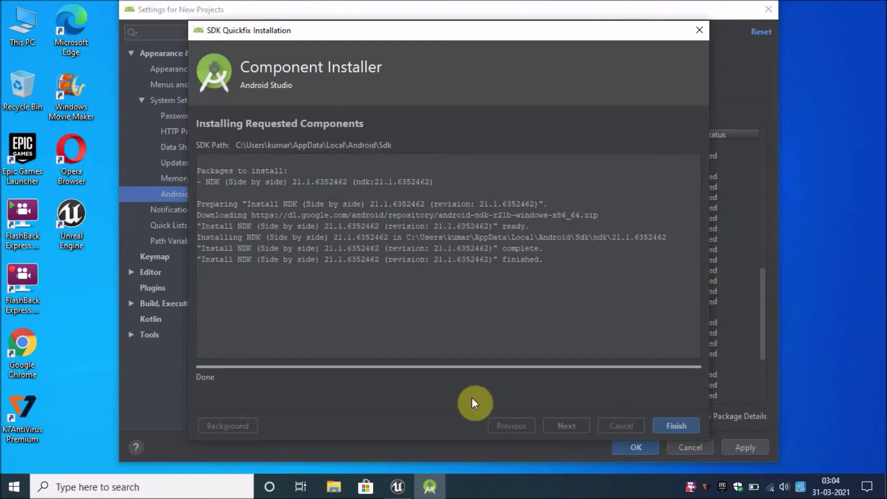
click(684, 426)
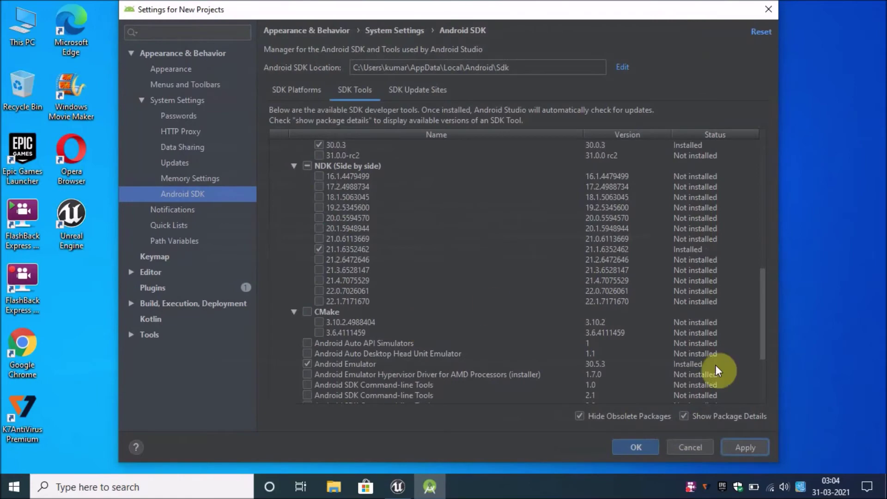
click(642, 451)
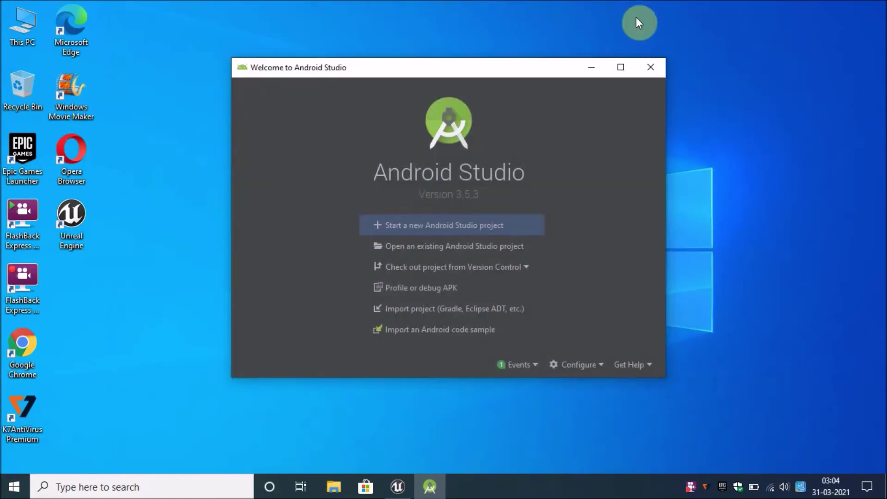
Close Android Studio and open Unreal's Project Settings at Platforms > Android SDK
click(650, 69)
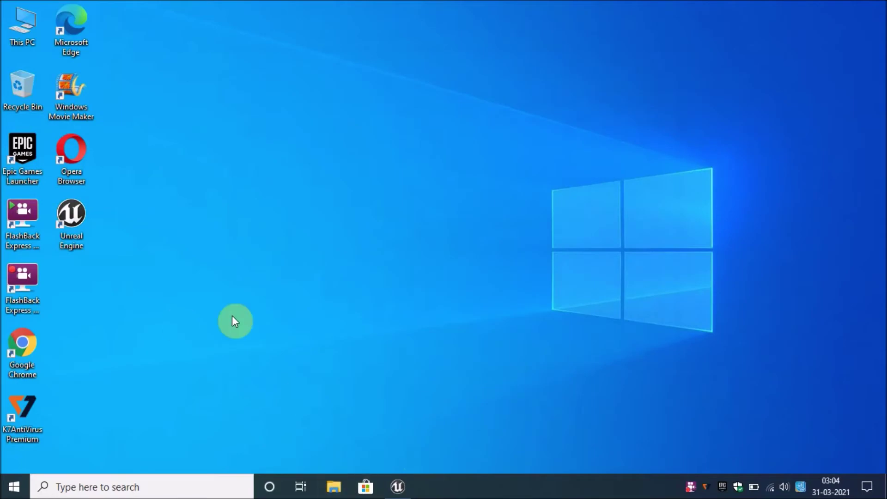
click(401, 488)
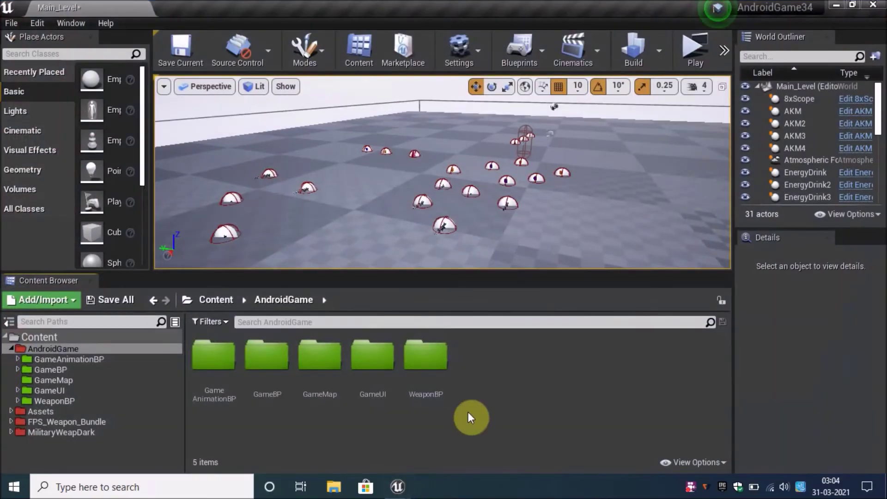
click(41, 25)
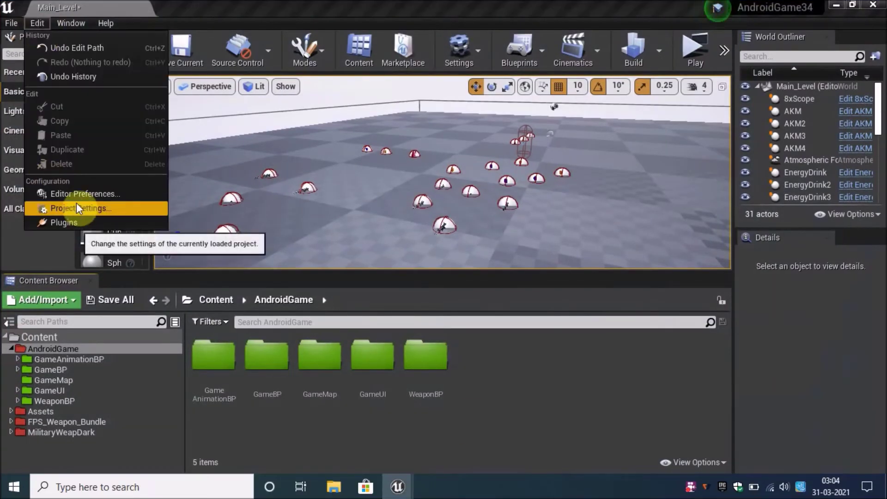
click(76, 204)
scroll(71, 340, down, 2)
scroll(70, 349, down, 3)
scroll(66, 351, down, 1)
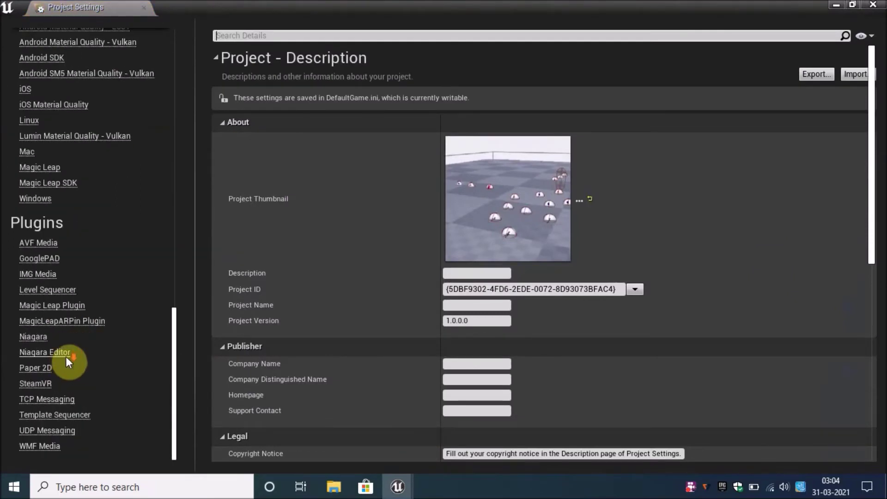
scroll(89, 205, up, 2)
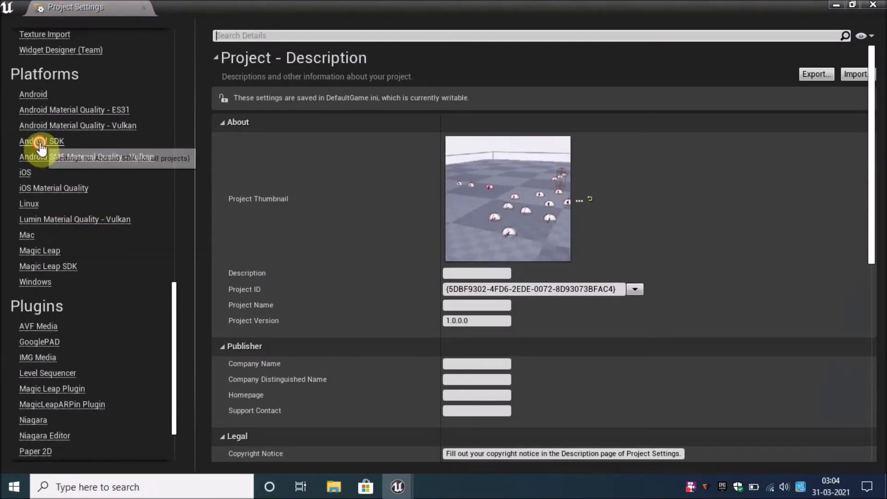
click(36, 142)
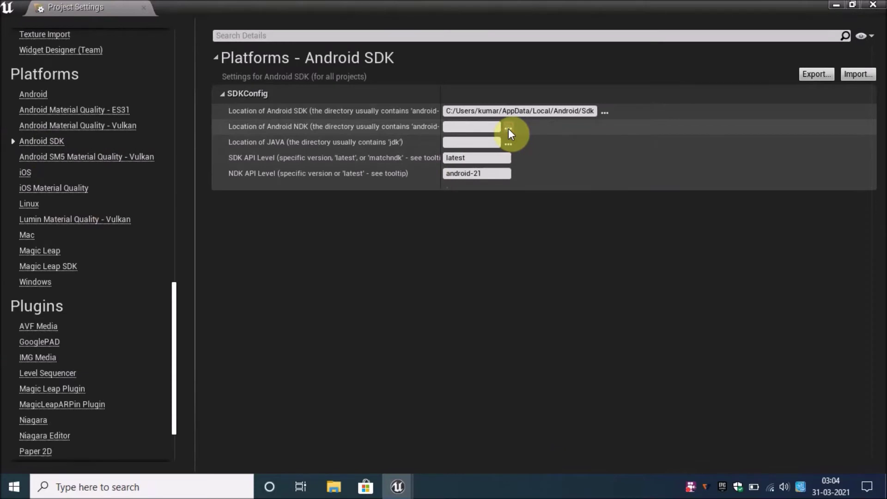
Set the Android NDK location to the Sdk/ndk/21.1.6352462 folder
click(508, 129)
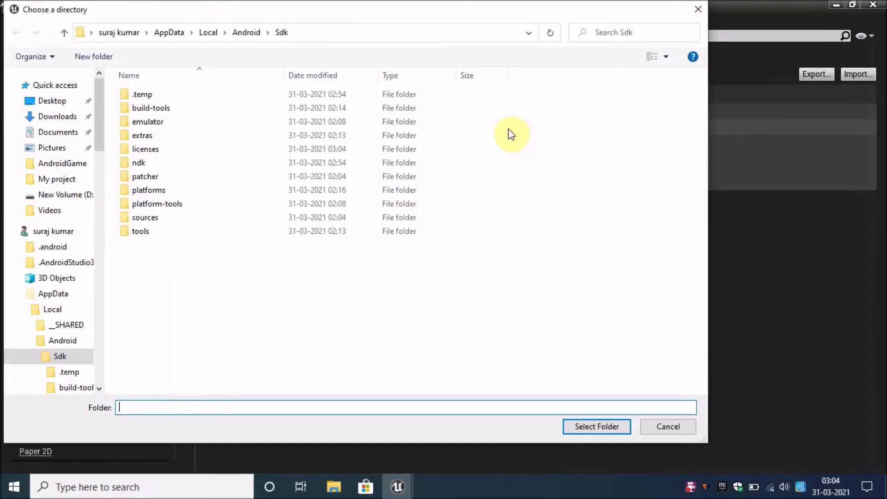
double_click(158, 166)
click(155, 93)
click(593, 430)
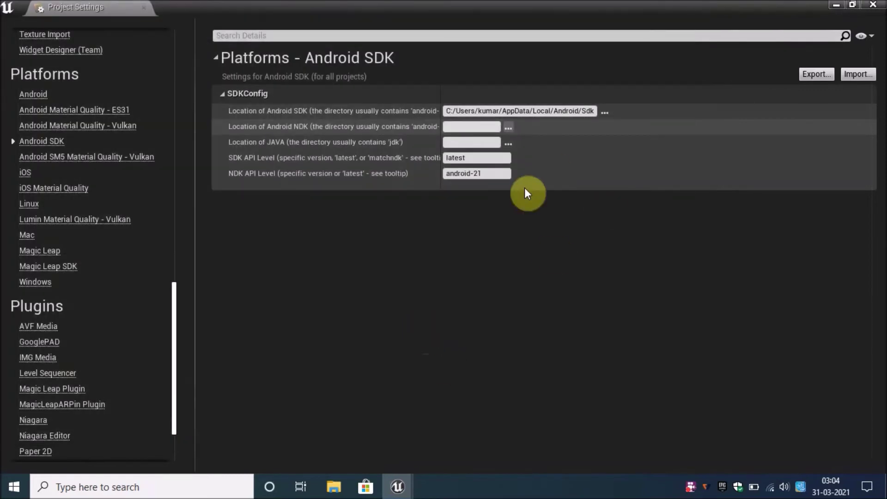
Open the folder chooser for the Location of JAVA setting
click(507, 144)
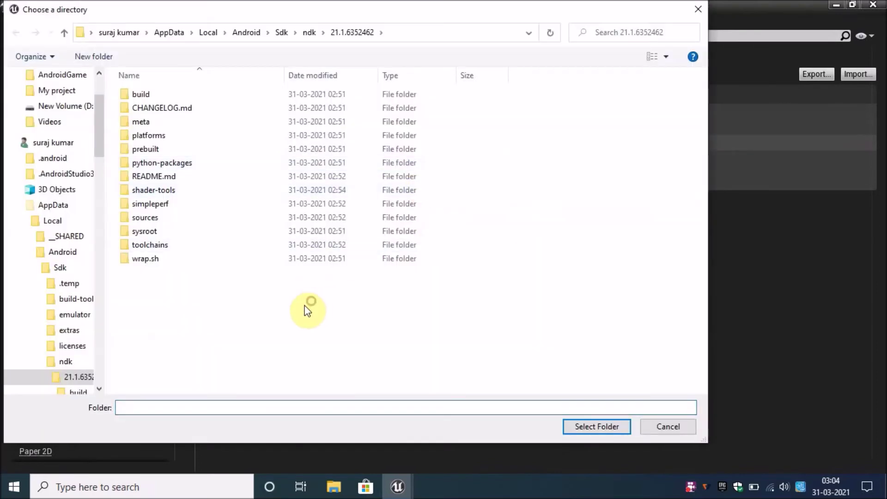
scroll(83, 148, up, 3)
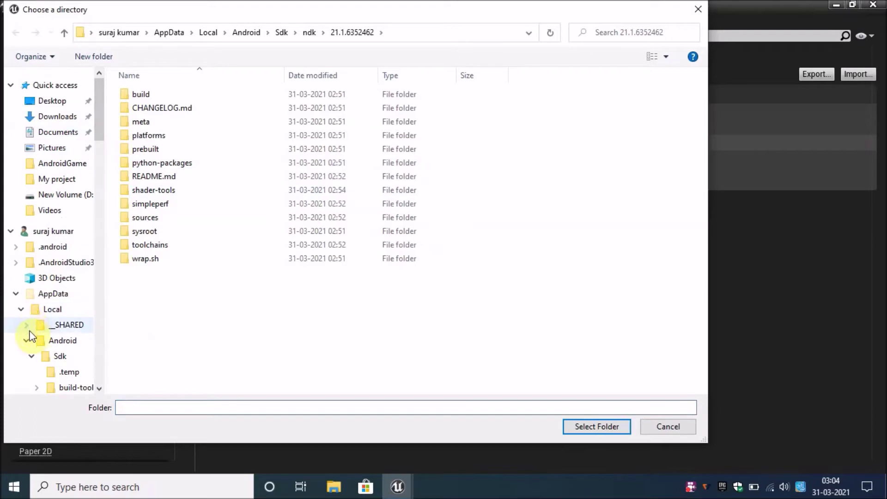
click(20, 309)
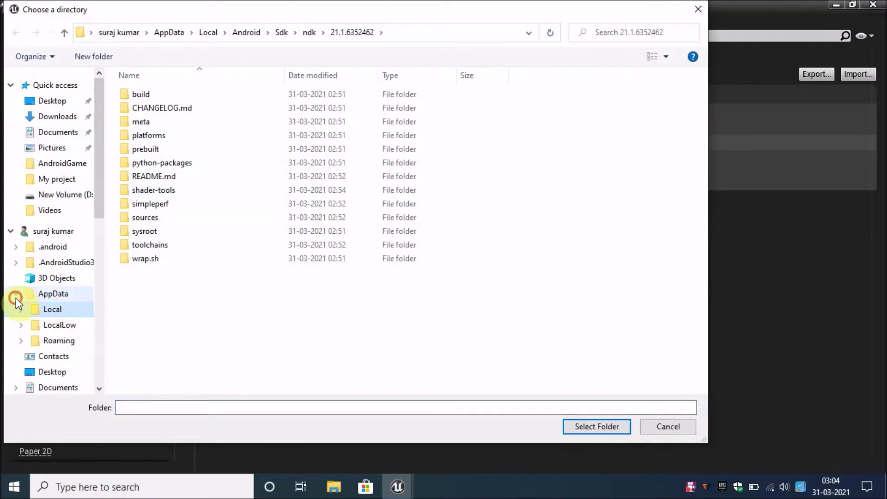
Set the JAVA location to C:/Program Files/Android/Android Studio/jre
click(16, 295)
scroll(67, 333, down, 3)
scroll(74, 339, down, 2)
scroll(65, 347, down, 1)
scroll(60, 349, down, 2)
click(69, 300)
click(72, 316)
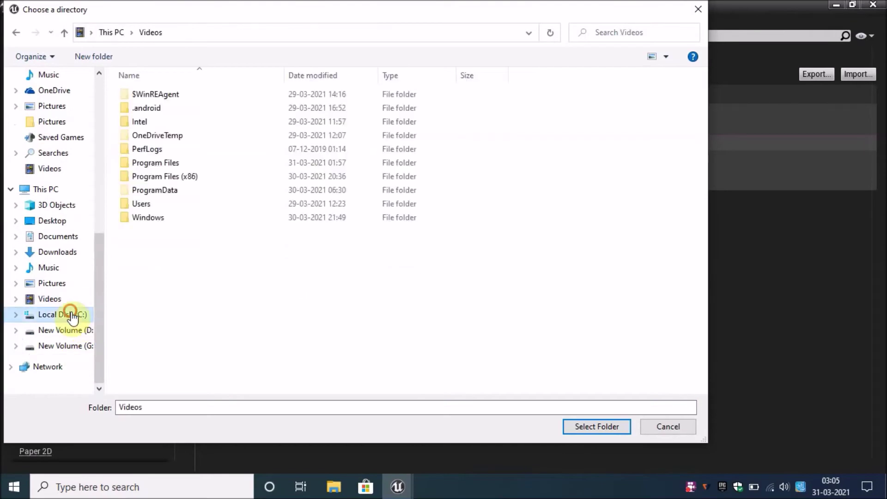
double_click(172, 163)
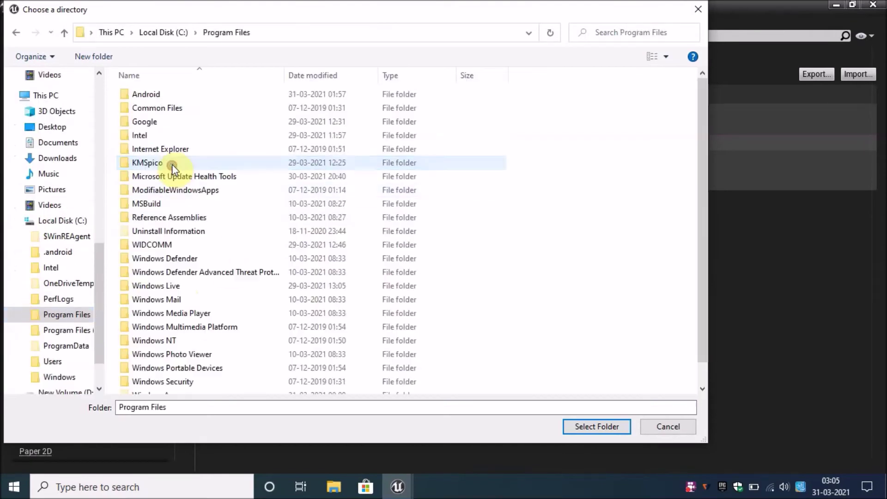
double_click(176, 95)
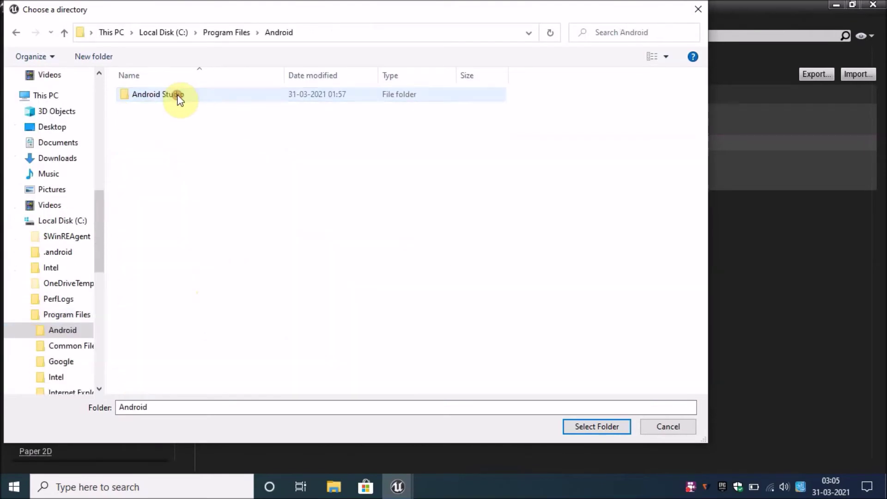
double_click(181, 97)
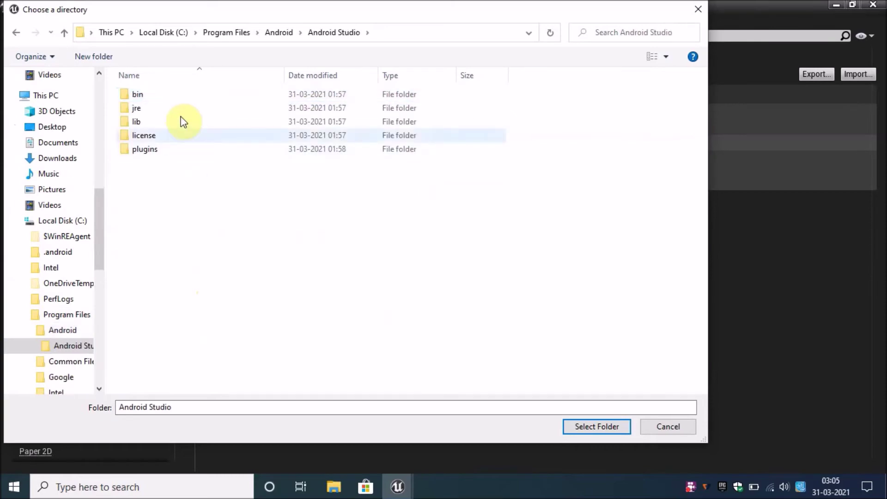
click(176, 108)
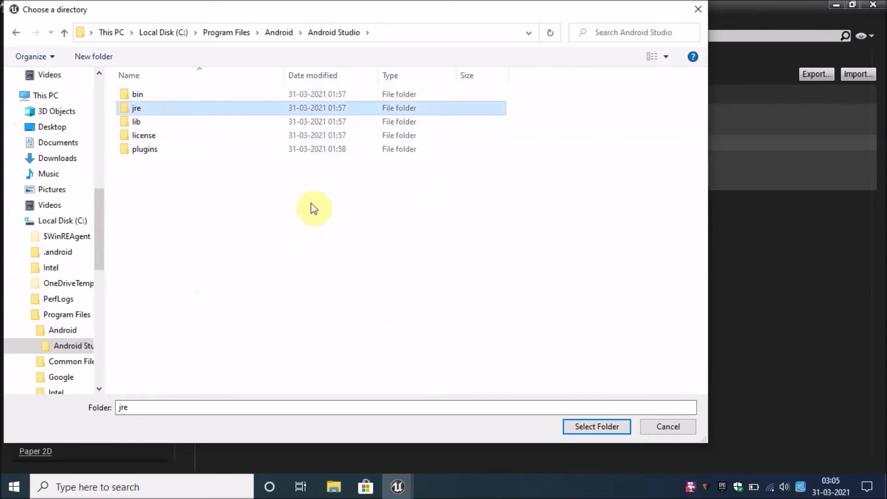
click(588, 427)
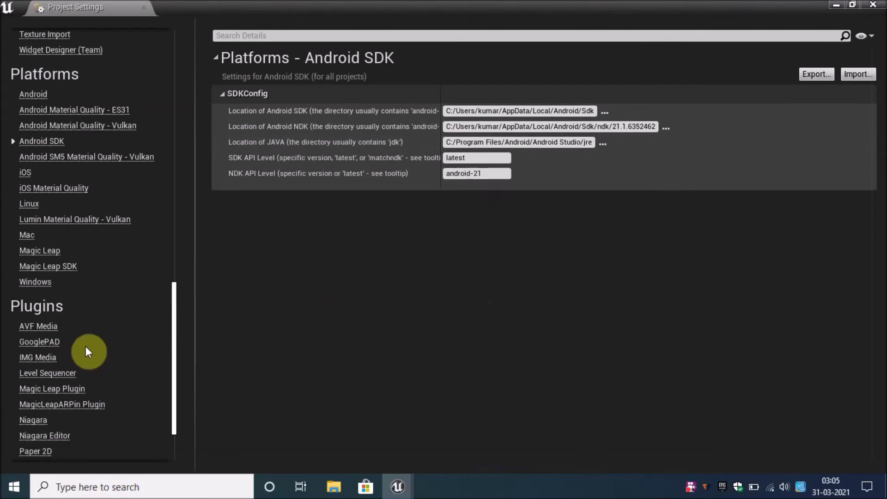
Review the Platforms > Android settings, then close the Project Settings tab
scroll(69, 365, down, 2)
scroll(70, 382, down, 2)
scroll(78, 349, up, 2)
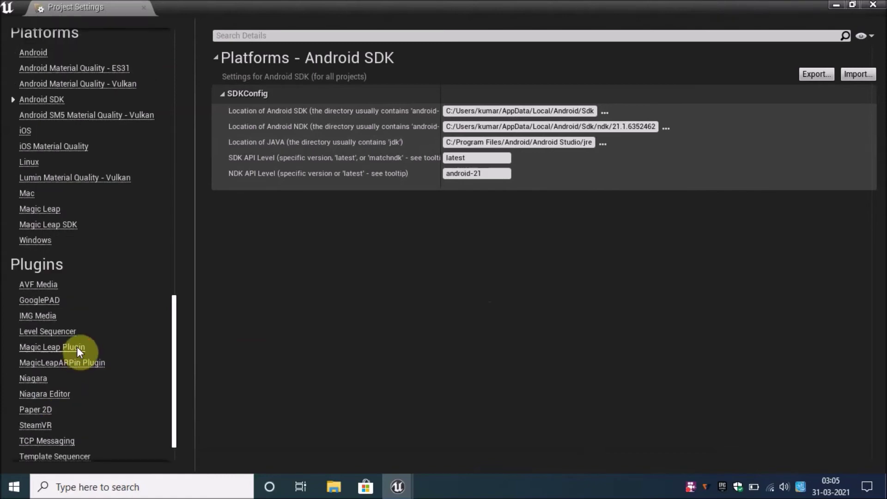
scroll(74, 337, up, 2)
scroll(84, 319, up, 2)
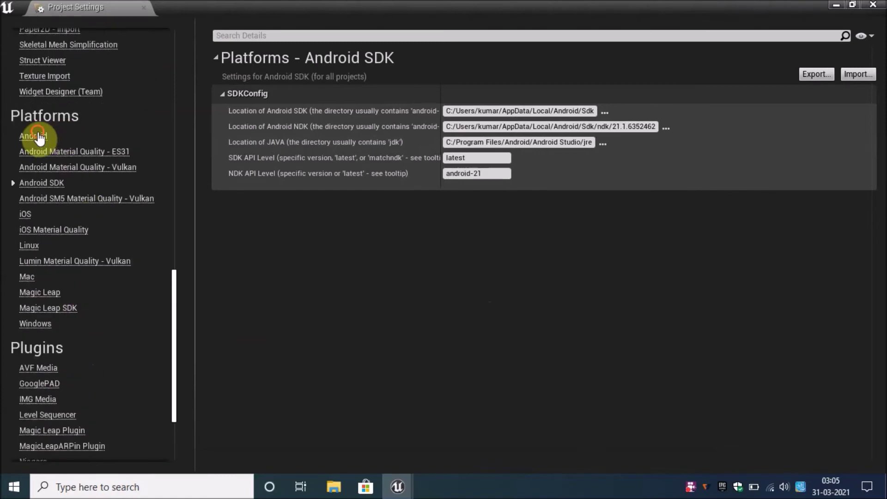
click(34, 136)
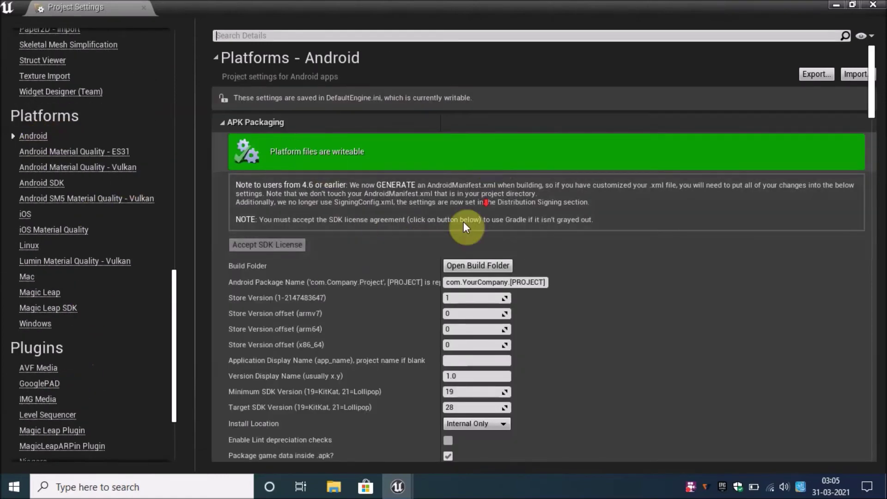
scroll(376, 295, down, 2)
scroll(387, 321, down, 3)
scroll(449, 335, down, 3)
scroll(446, 361, down, 4)
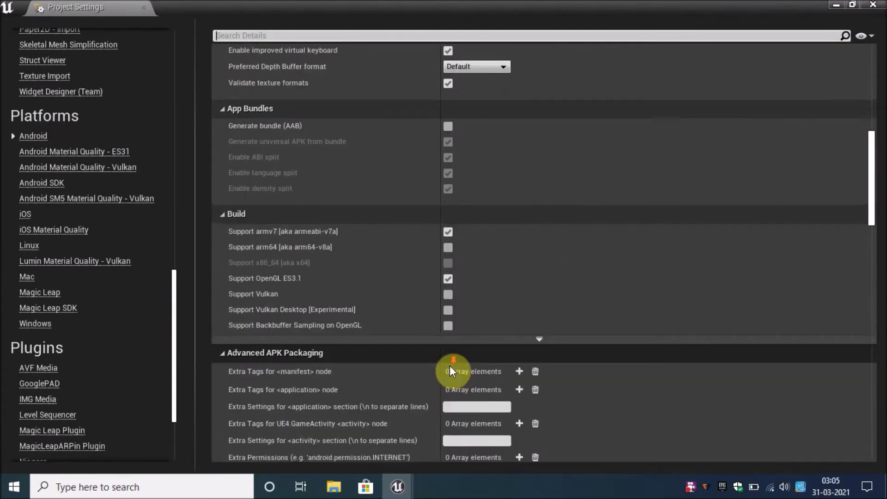
scroll(430, 372, down, 4)
scroll(469, 373, down, 4)
scroll(469, 373, down, 2)
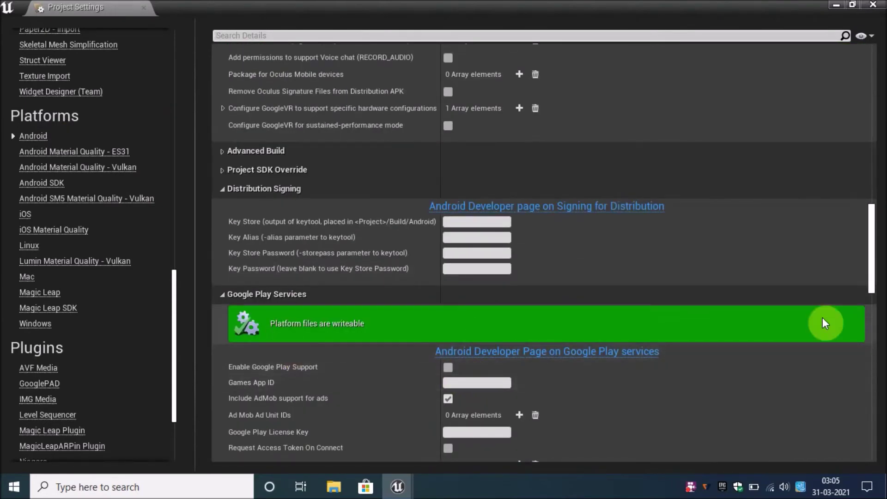
scroll(386, 320, up, 5)
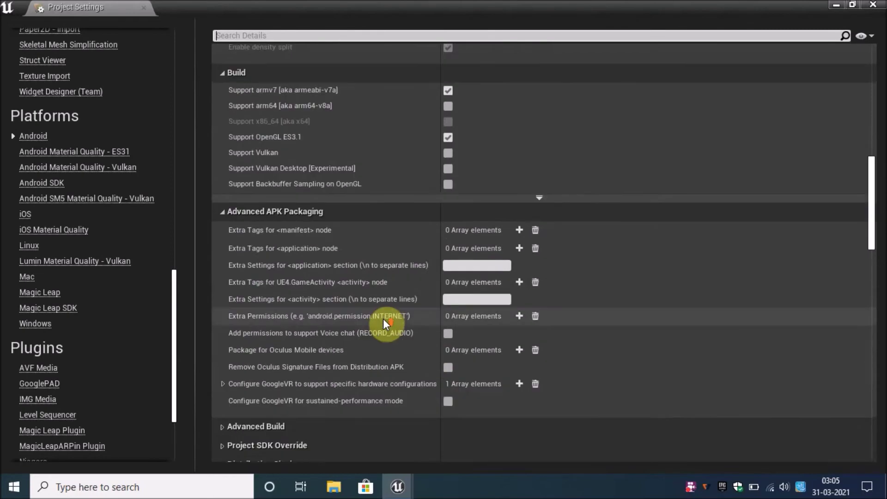
scroll(386, 319, up, 4)
scroll(388, 313, up, 4)
scroll(388, 305, up, 4)
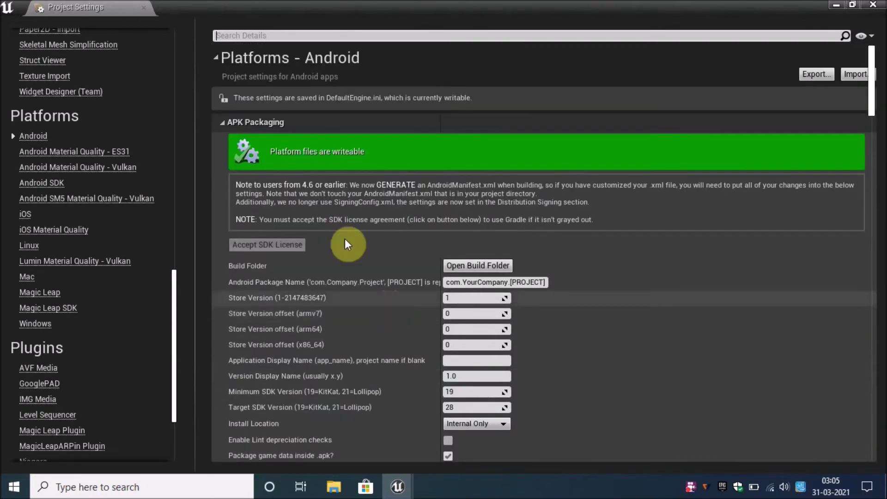
click(144, 7)
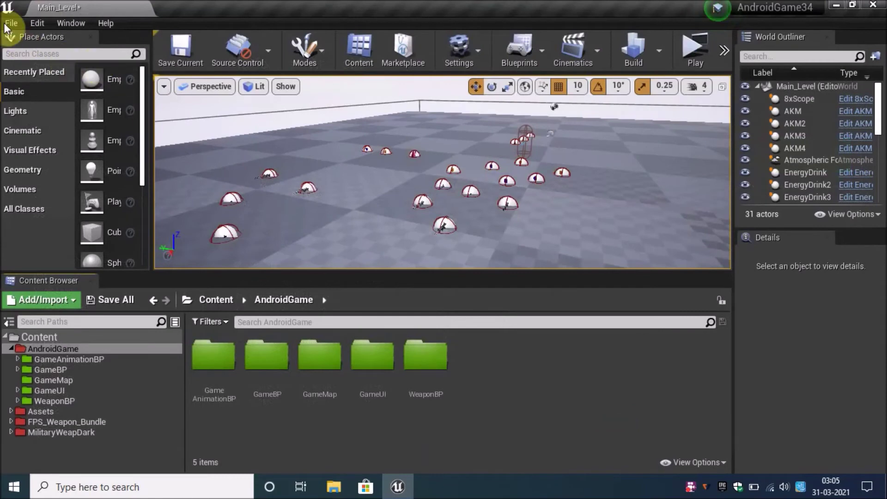
Create a new Third Person Blueprint project named MyProject with No Starter Content
click(8, 24)
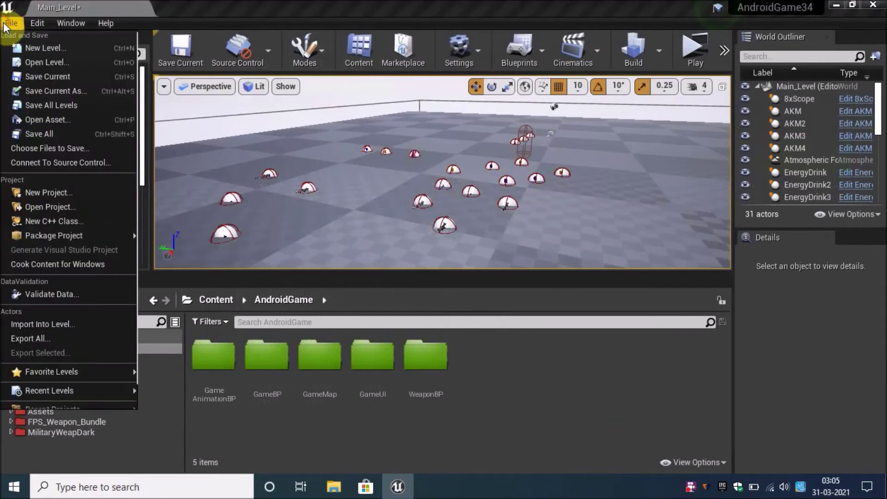
click(73, 194)
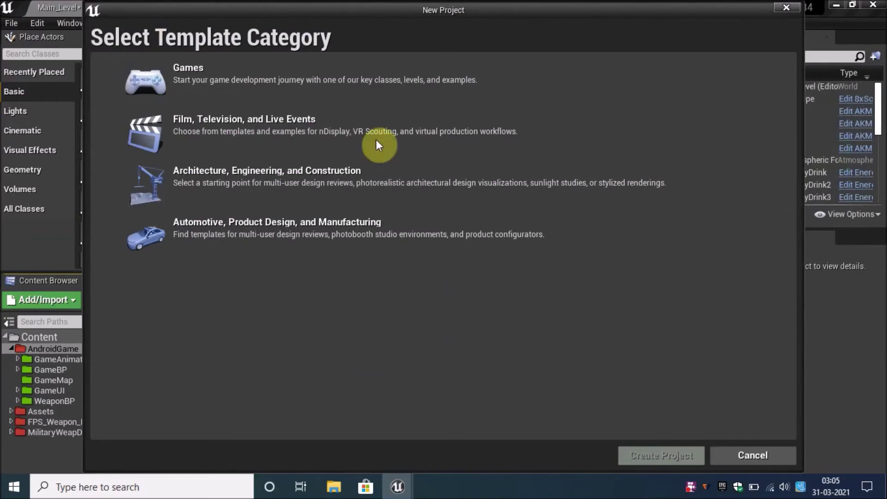
click(317, 79)
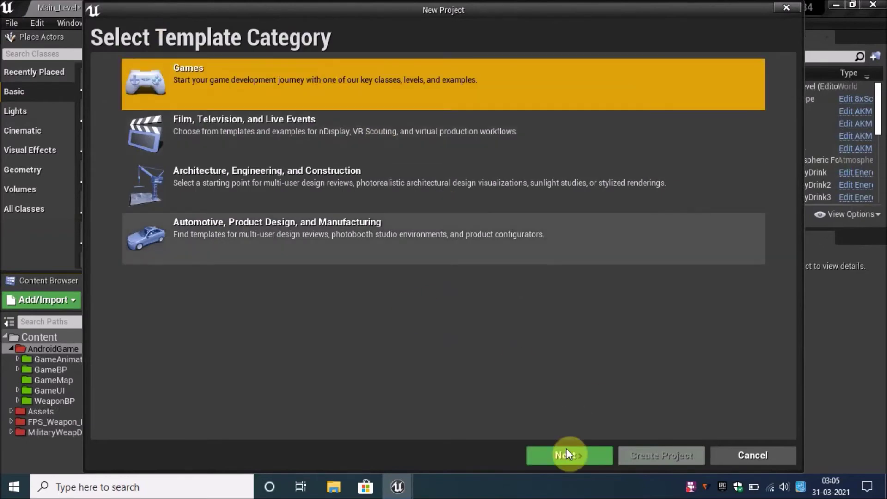
click(565, 452)
click(360, 101)
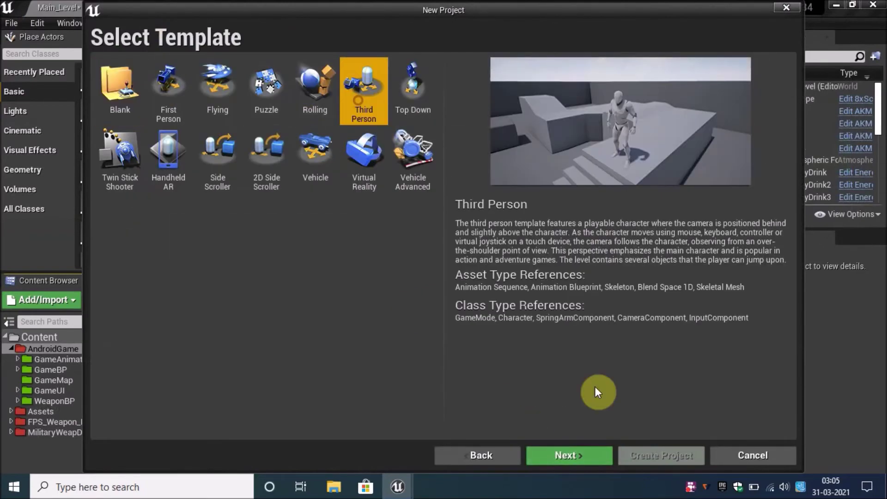
click(558, 454)
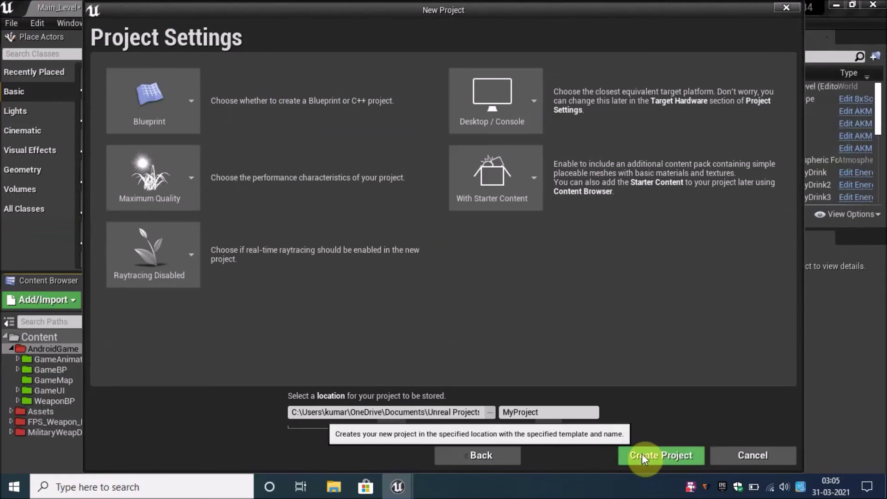
click(508, 182)
click(511, 294)
click(495, 250)
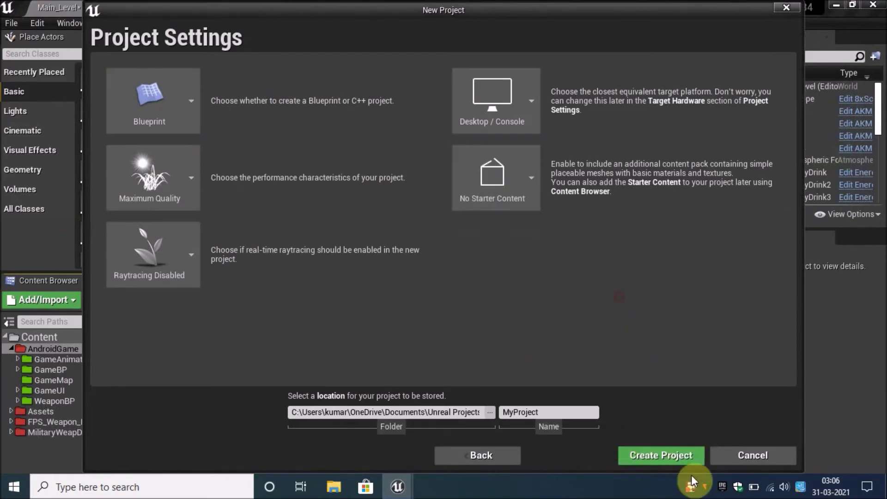
click(656, 452)
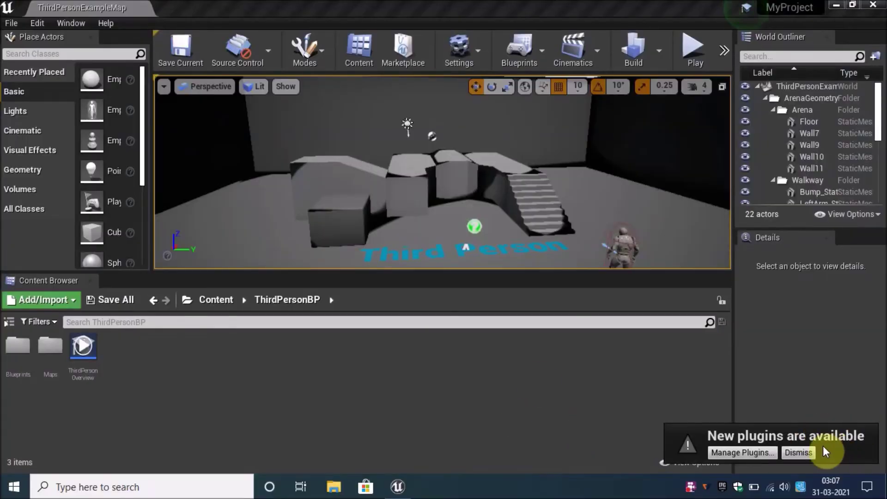
Dismiss the plugins notice and choose Package Project > Android (Multi:ASTC,DXT,ETC2)
click(802, 451)
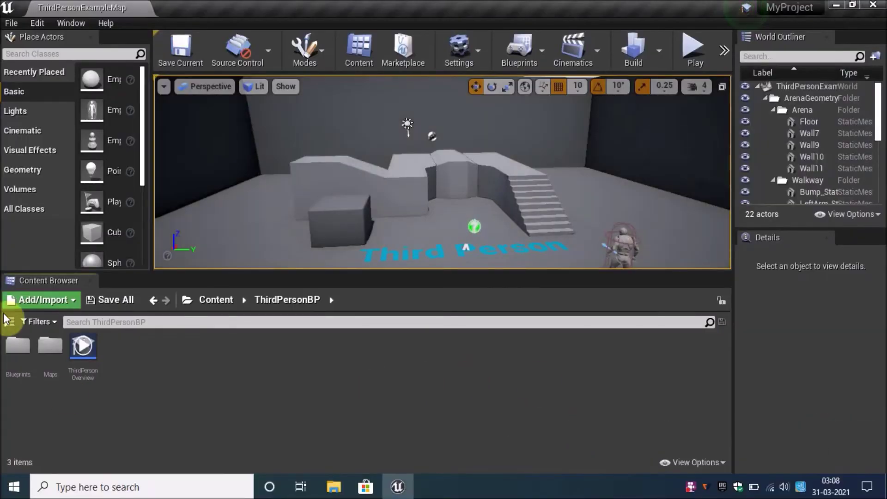
click(14, 23)
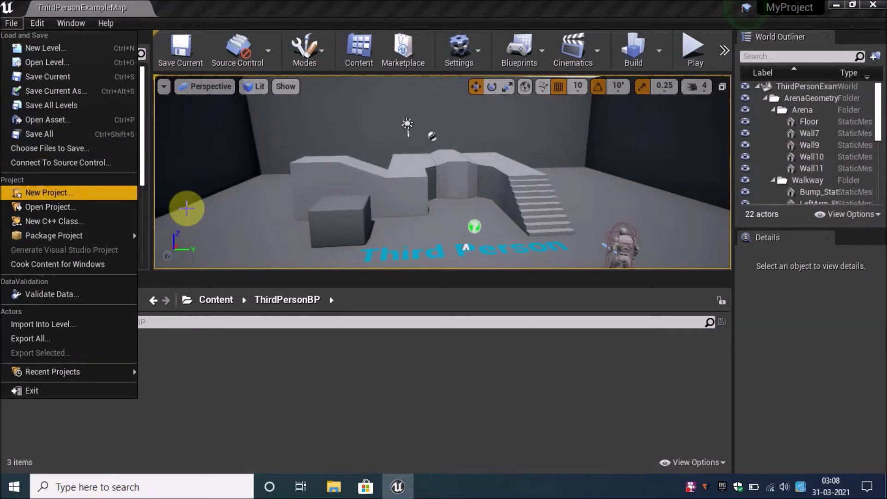
mouse_move(111, 235)
mouse_move(174, 240)
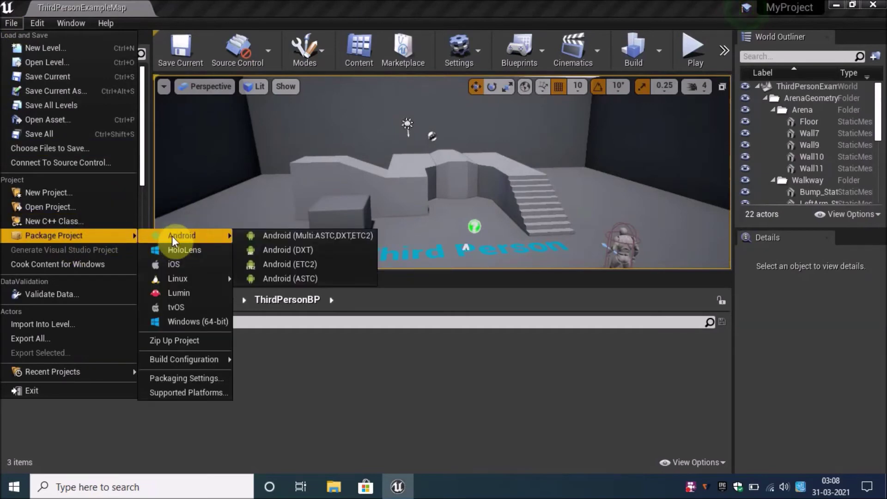
click(311, 236)
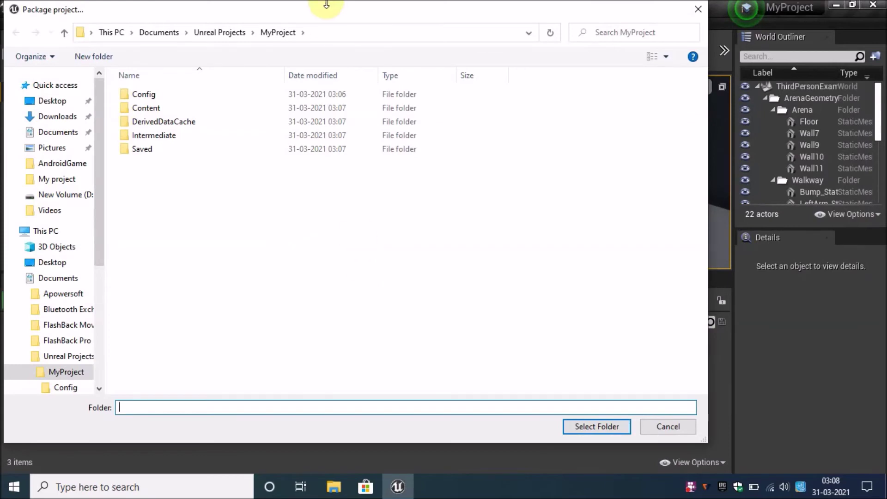
Create a new folder on New Volume (D:) and select it as the packaging destination
drag(326, 4, 367, 13)
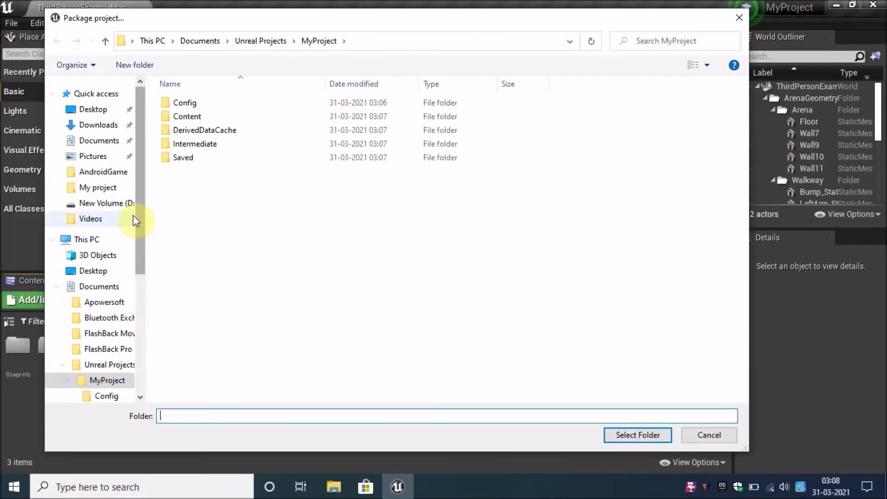
drag(140, 215, 143, 267)
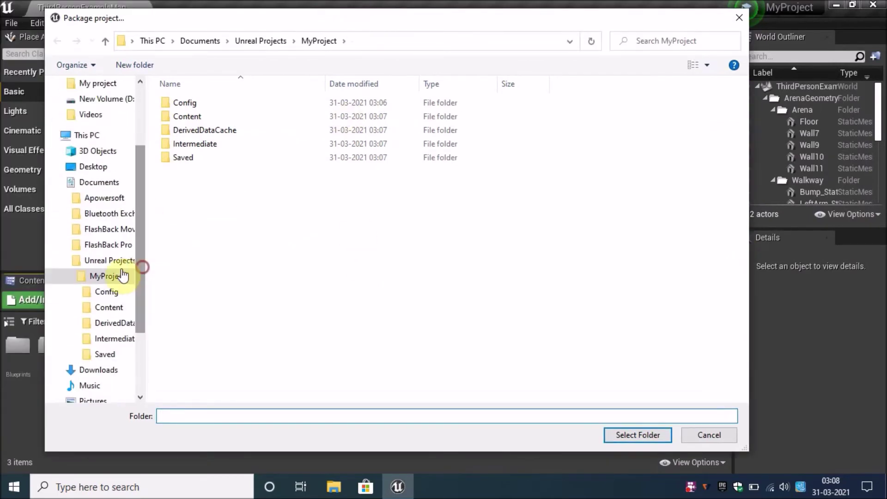
click(62, 260)
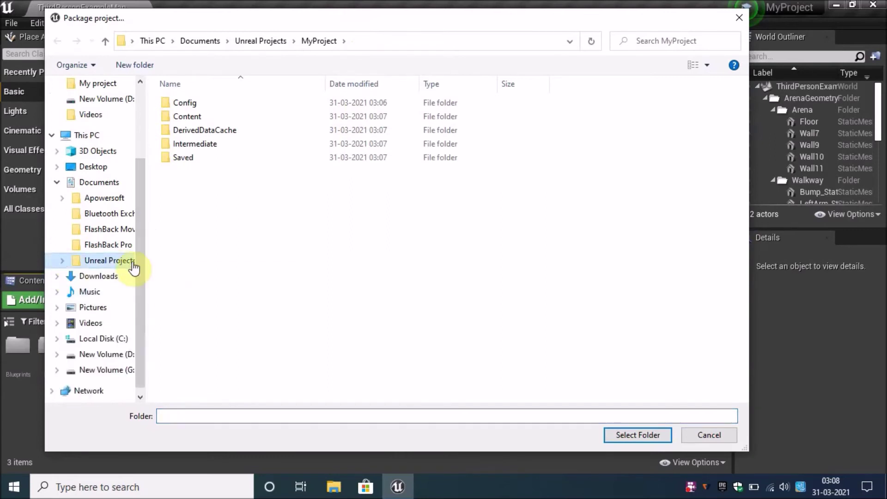
drag(143, 238, 142, 259)
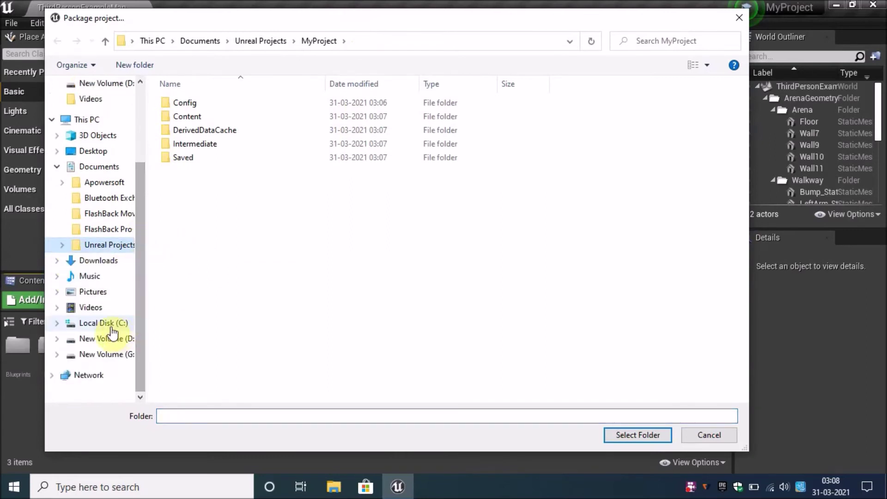
click(130, 339)
right_click(259, 354)
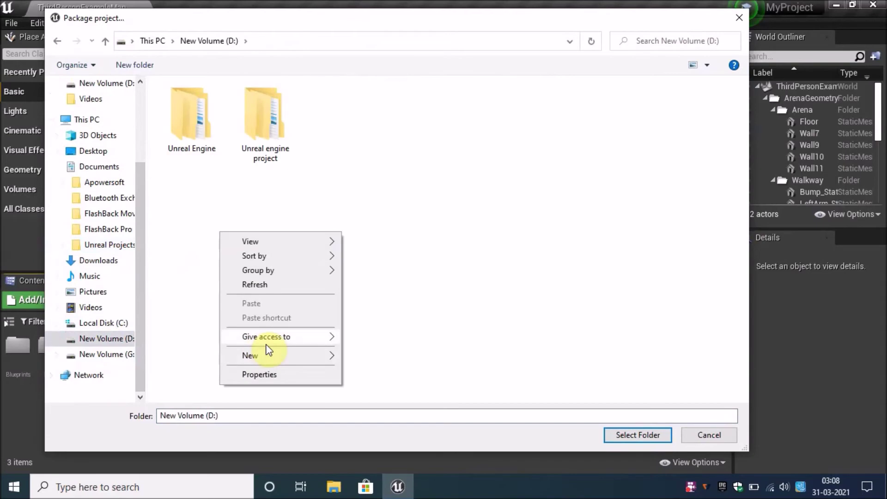
mouse_move(265, 358)
click(356, 358)
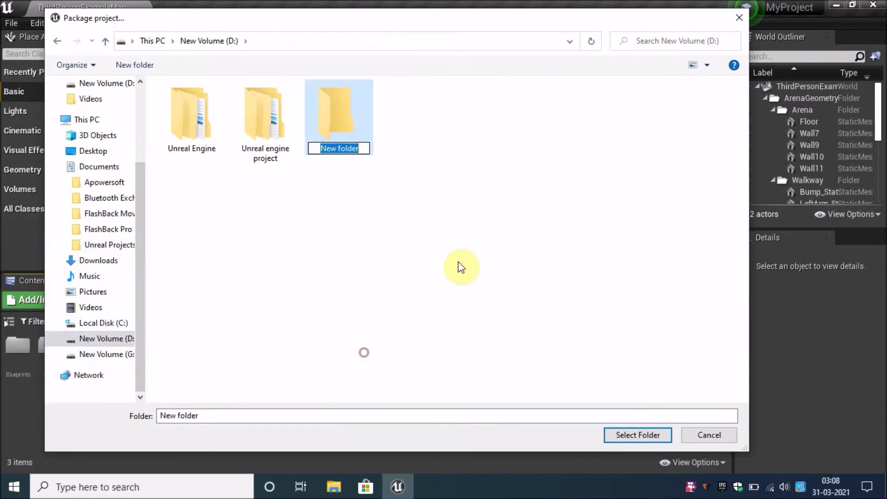
double_click(353, 121)
click(629, 434)
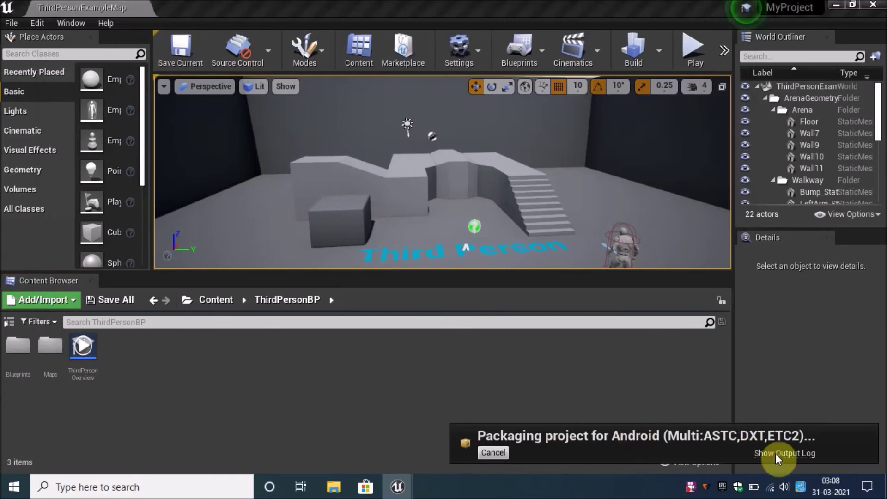
Check the output log shows BUILD SUCCESSFUL, close it, and minimise the editor
click(777, 456)
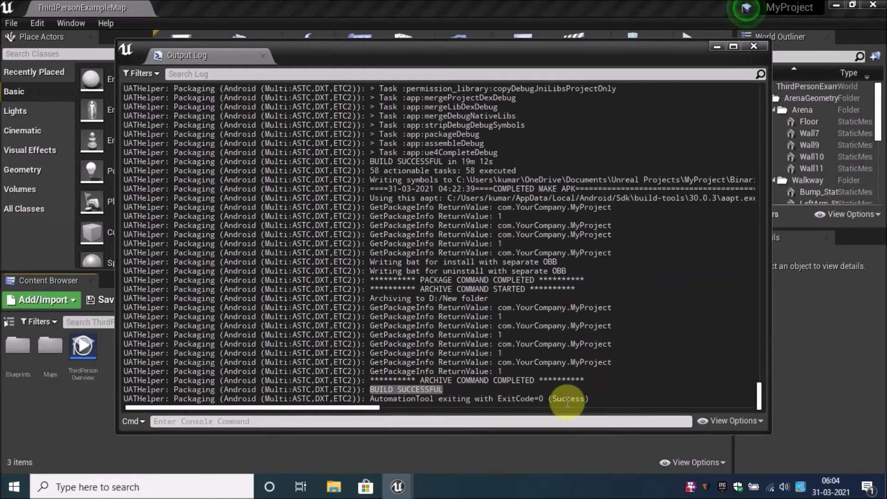
click(754, 45)
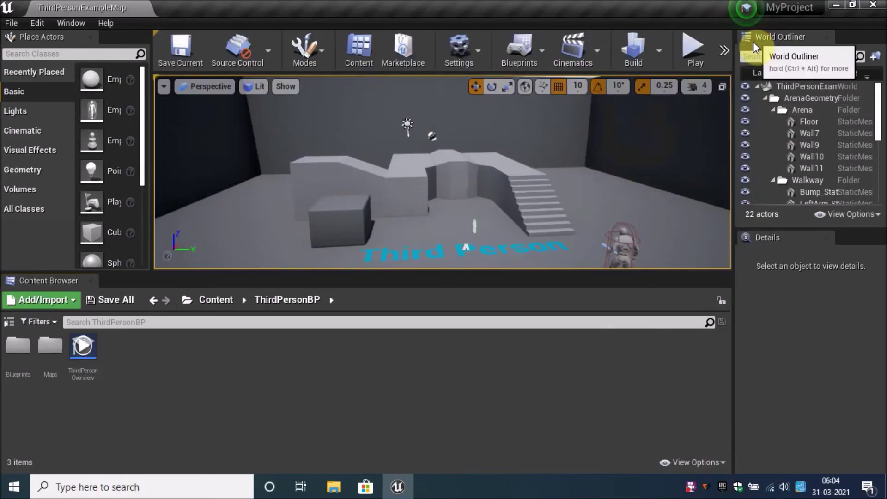
click(873, 5)
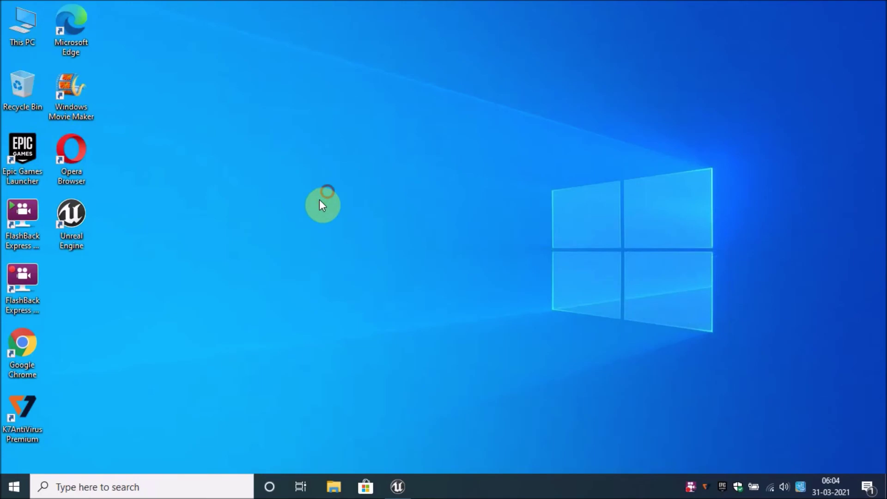
Browse This PC to D:\New folder\Android_Multi
double_click(17, 26)
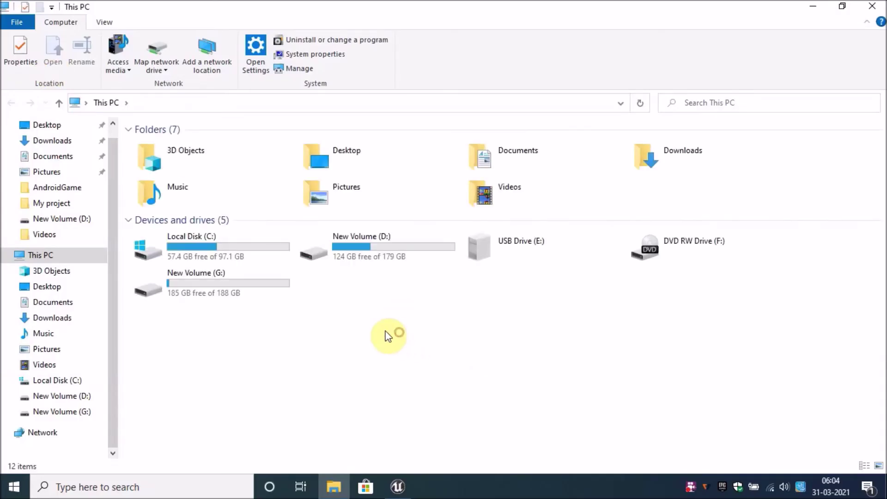
double_click(390, 262)
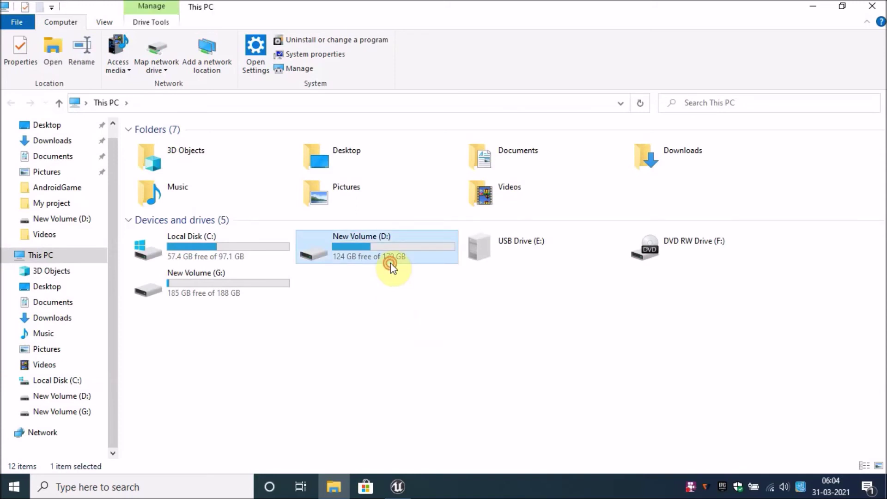
double_click(162, 168)
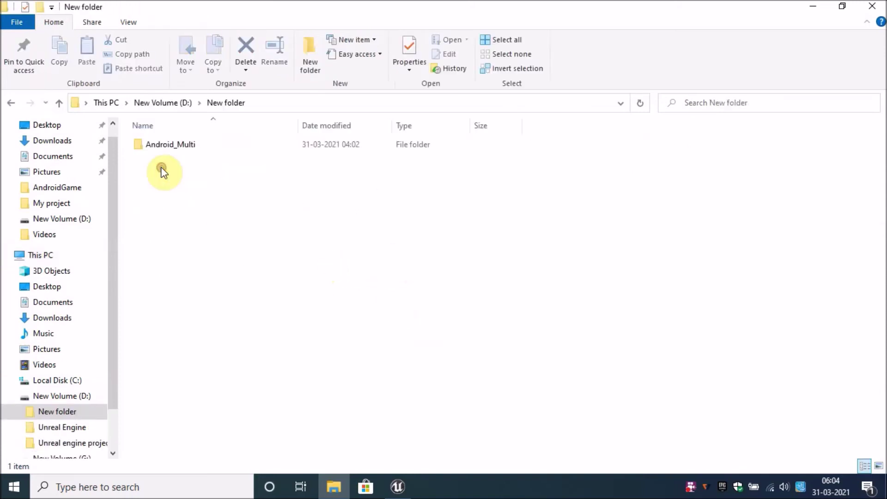
click(191, 147)
double_click(192, 147)
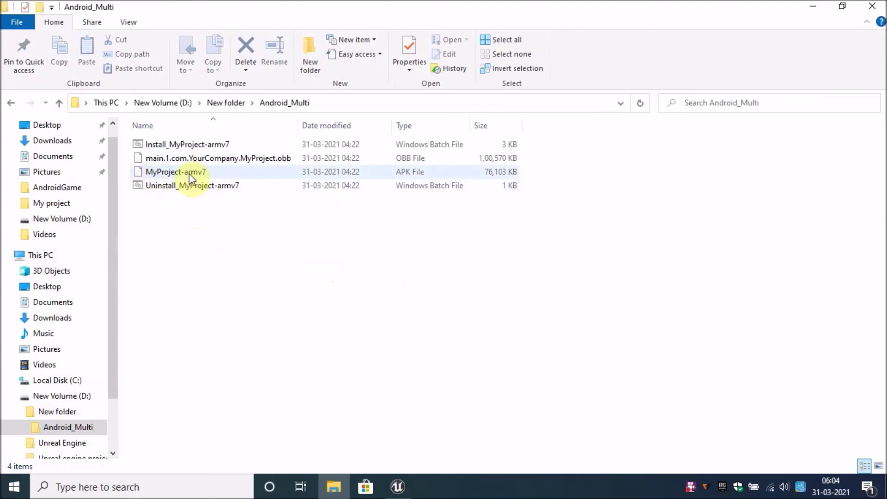
Copy the MyProject-armv7 APK and return to This PC to find the Infinix HOT 8 phone
click(262, 214)
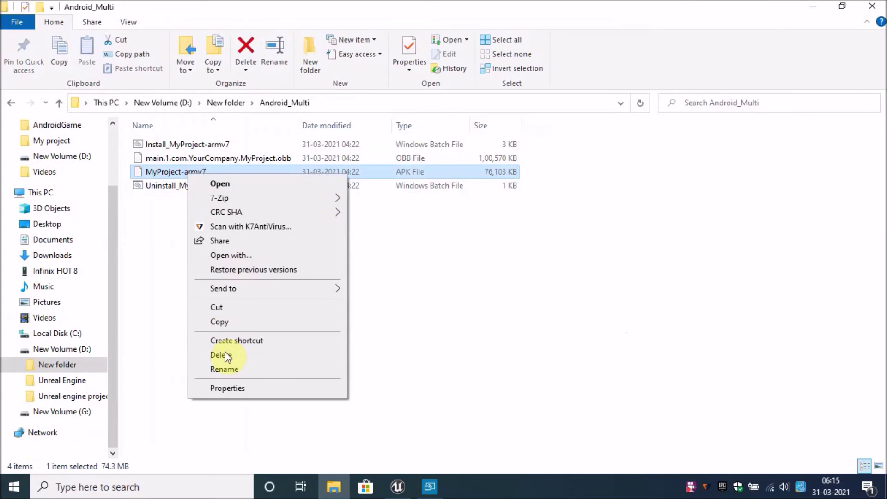
click(226, 323)
click(11, 349)
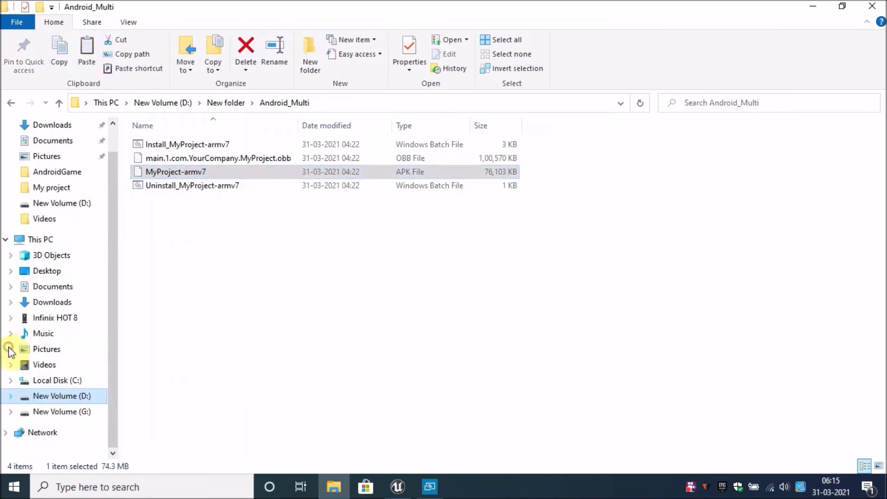
click(23, 239)
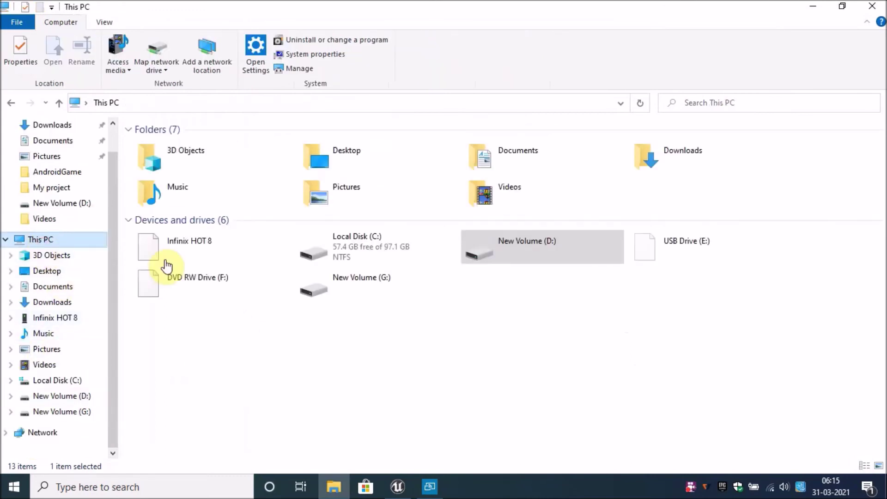
Paste the MyProject-armv7 APK into the Infinix HOT 8's Internal shared storage
double_click(200, 255)
double_click(182, 155)
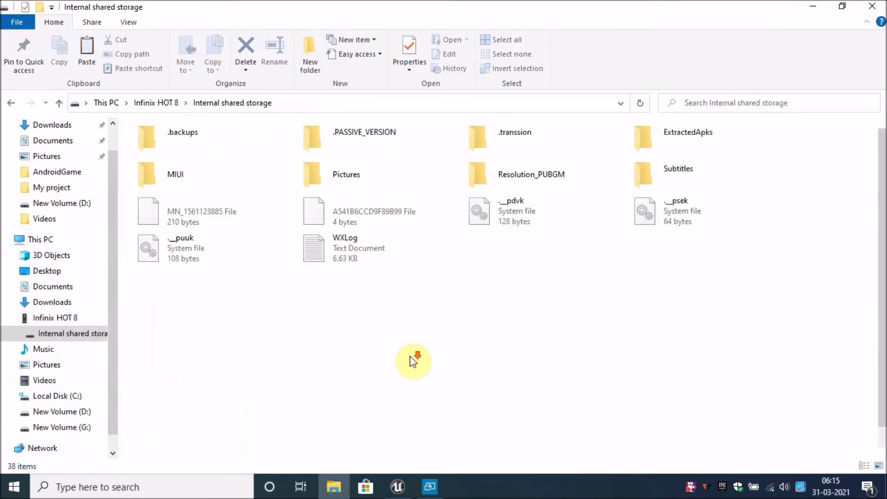
right_click(778, 376)
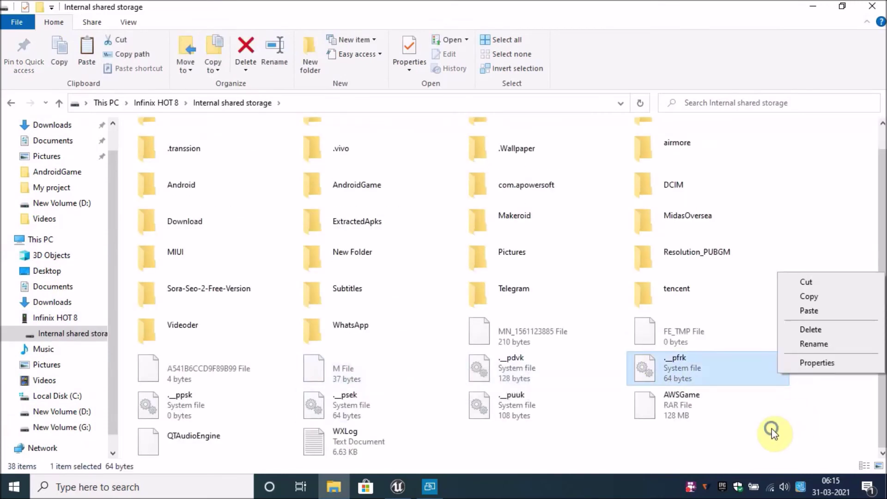
right_click(776, 432)
click(795, 372)
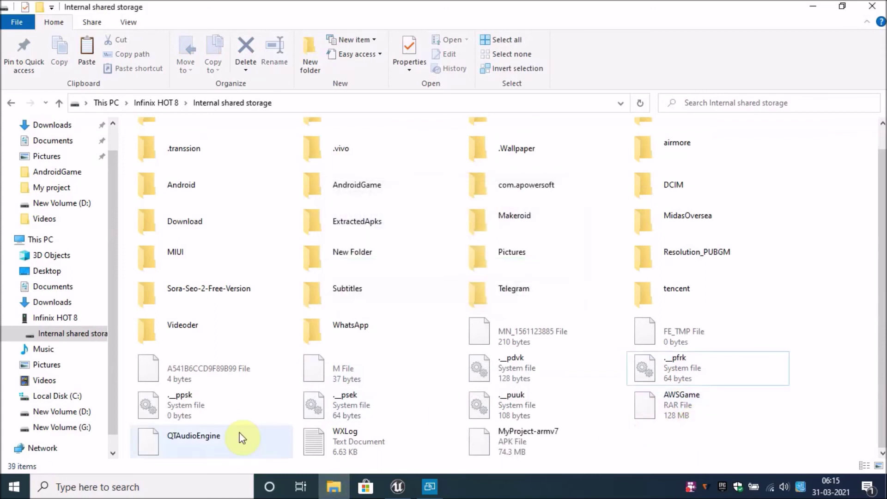
Check the phone in the Connect mirroring window, then go to New Volume (D:)
click(435, 487)
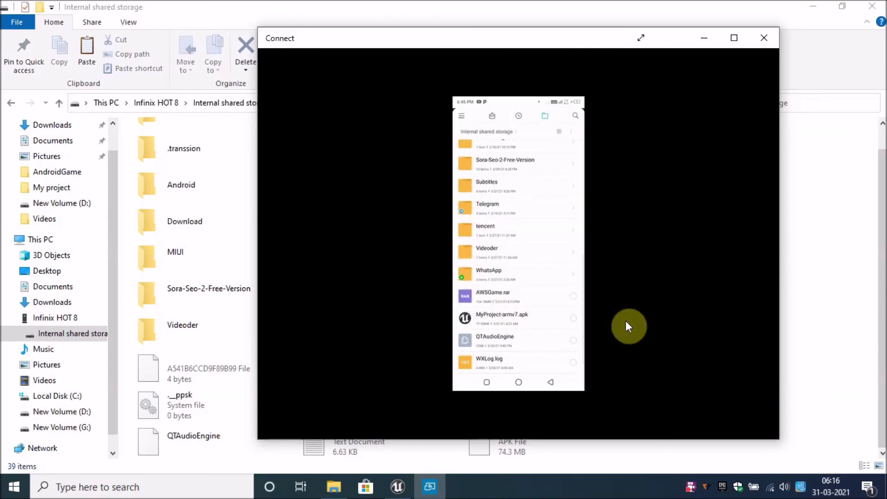
click(195, 467)
click(58, 411)
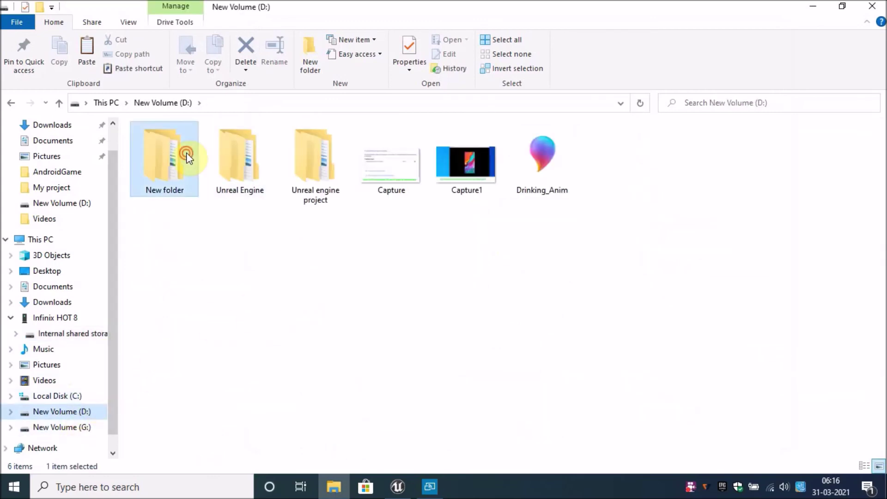
Copy main.1.com.YourCompany.MyProject.obb from New folder > Android_Multi on D:
double_click(187, 153)
double_click(191, 146)
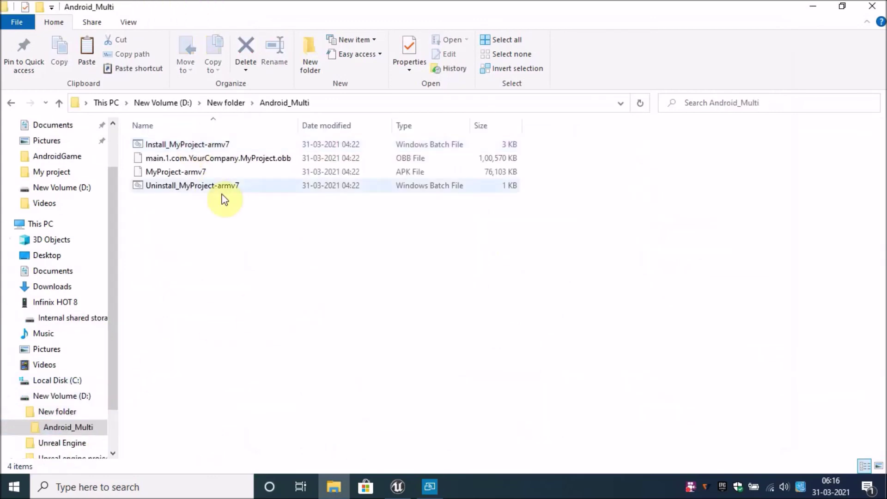
right_click(209, 157)
click(240, 292)
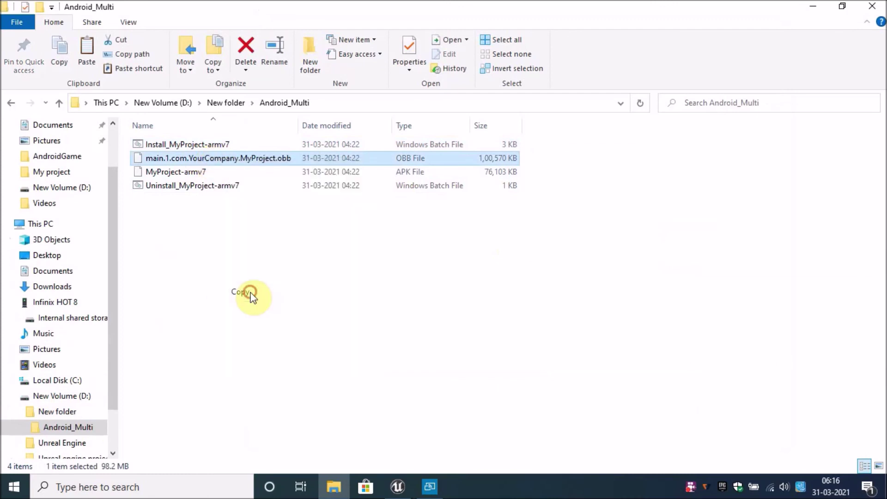
Paste the OBB into the phone's Internal shared storage and bring up the Connect mirror
click(55, 302)
click(212, 151)
double_click(213, 152)
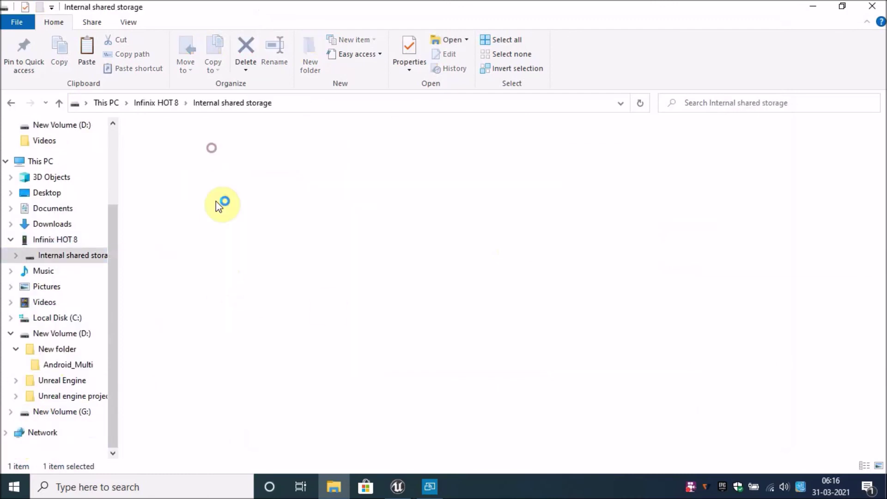
right_click(816, 392)
click(809, 329)
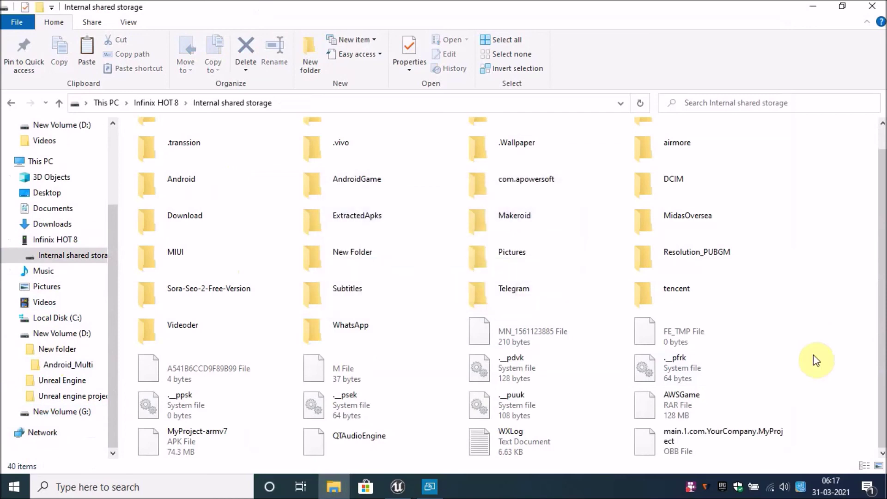
click(430, 486)
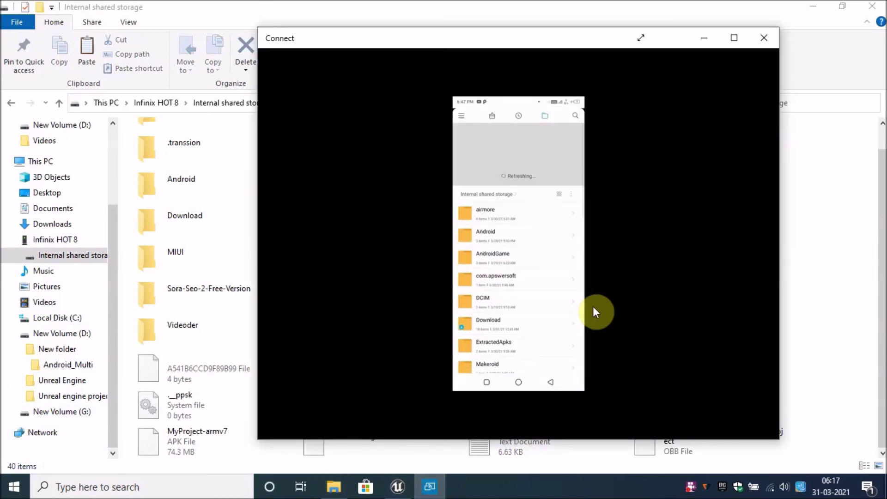